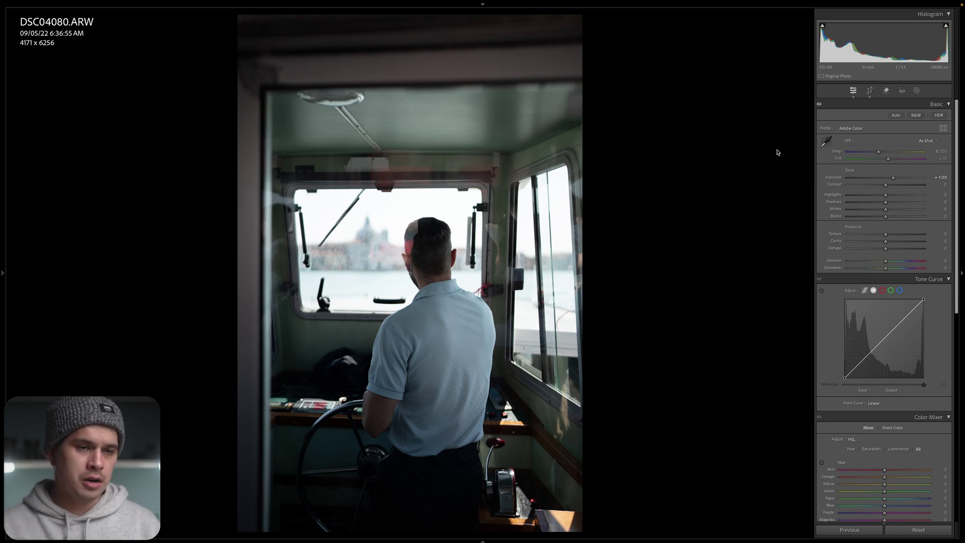
# - Check the available color profiles, keep the current one, and convert the boat cabin photo to black and white
pyautogui.click(852, 129)
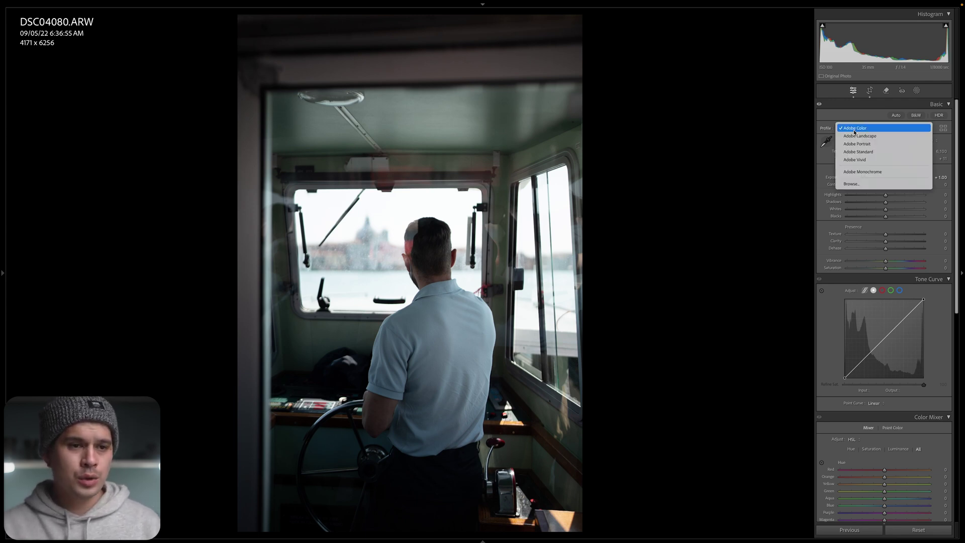
pyautogui.click(748, 160)
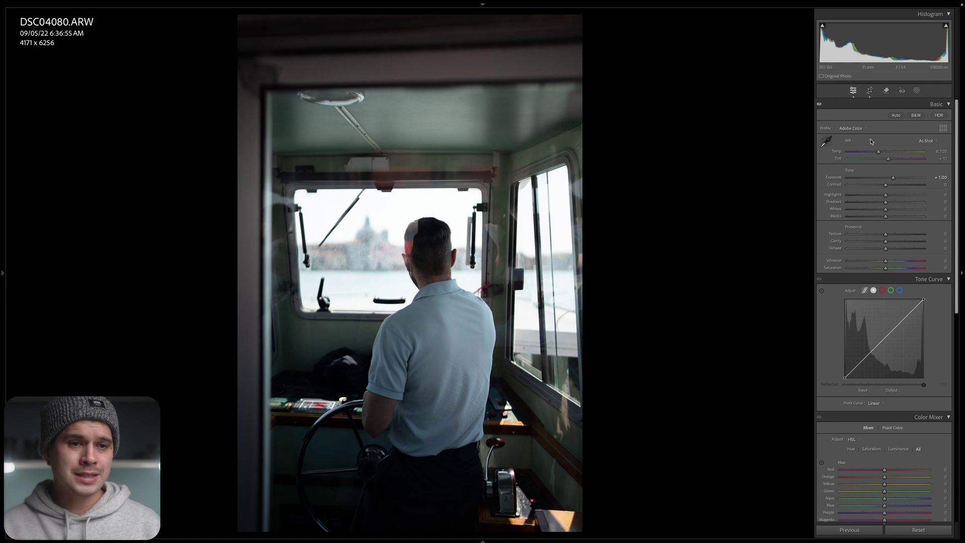
pyautogui.click(916, 115)
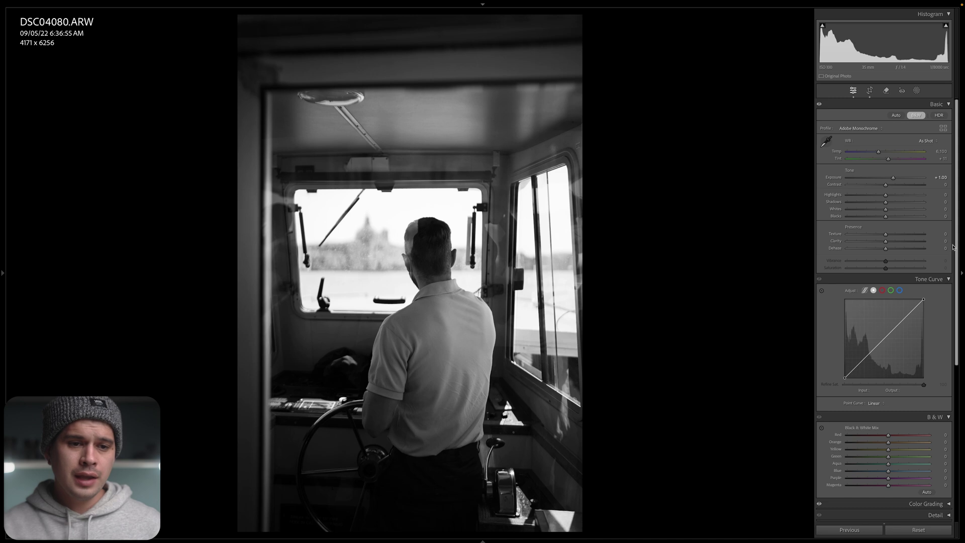
# - Try a global tint on the color grading wheel and reset it
pyautogui.scroll(-5, 933, 251)
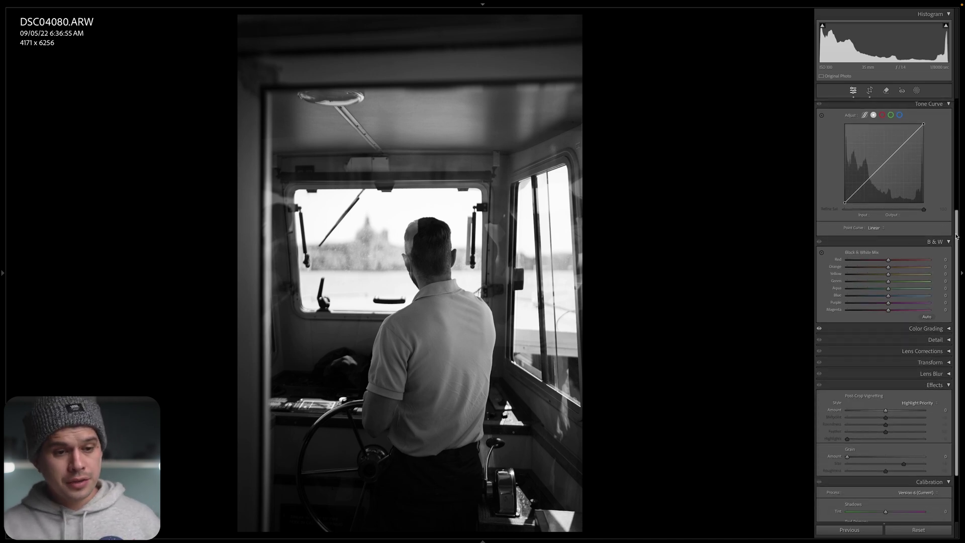
pyautogui.click(925, 328)
pyautogui.moveTo(885, 393); pyautogui.dragTo(850, 402)
pyautogui.doubleClick(887, 394)
# - Try a lower blue primary saturation in the calibration settings, and close the calibration and color grading sections
pyautogui.scroll(-5, 949, 455)
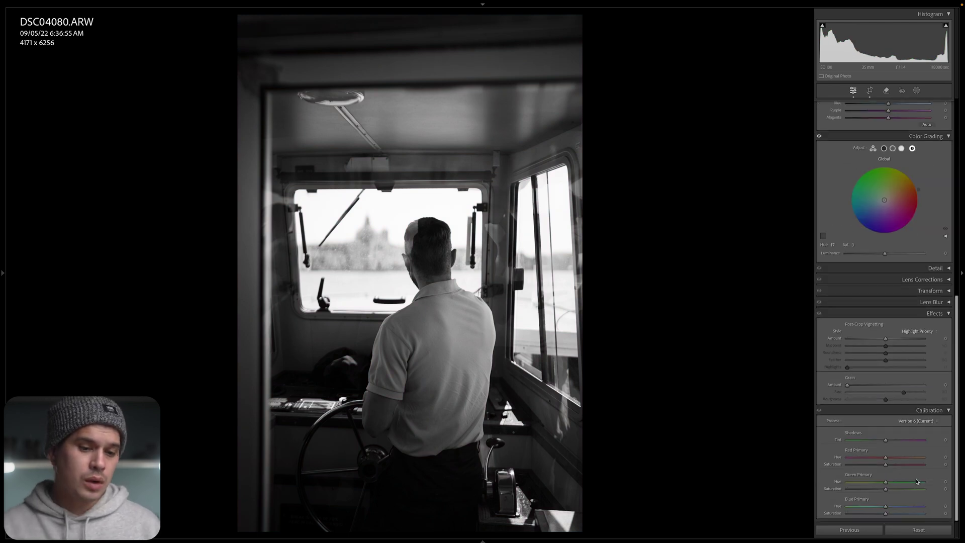
pyautogui.moveTo(887, 514); pyautogui.dragTo(860, 499)
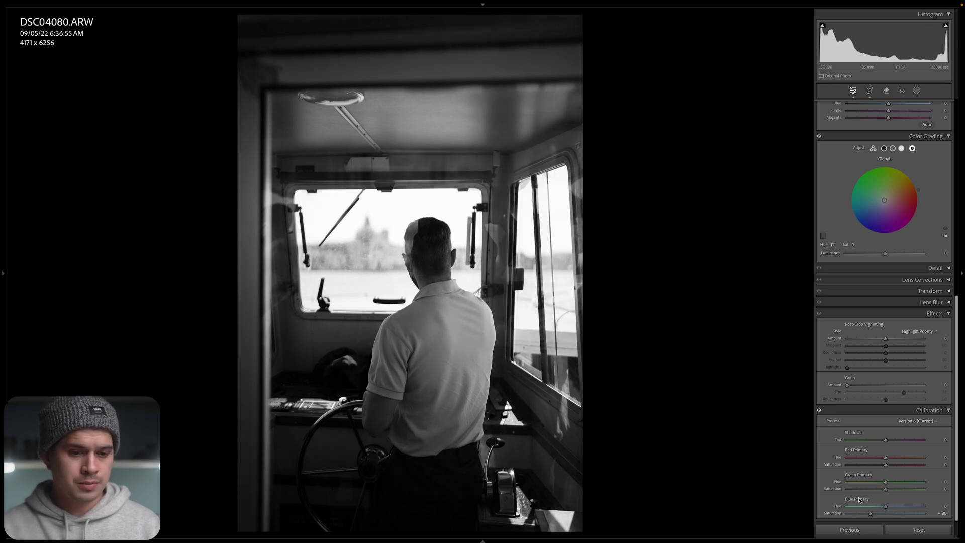
pyautogui.scroll(5, 852, 201)
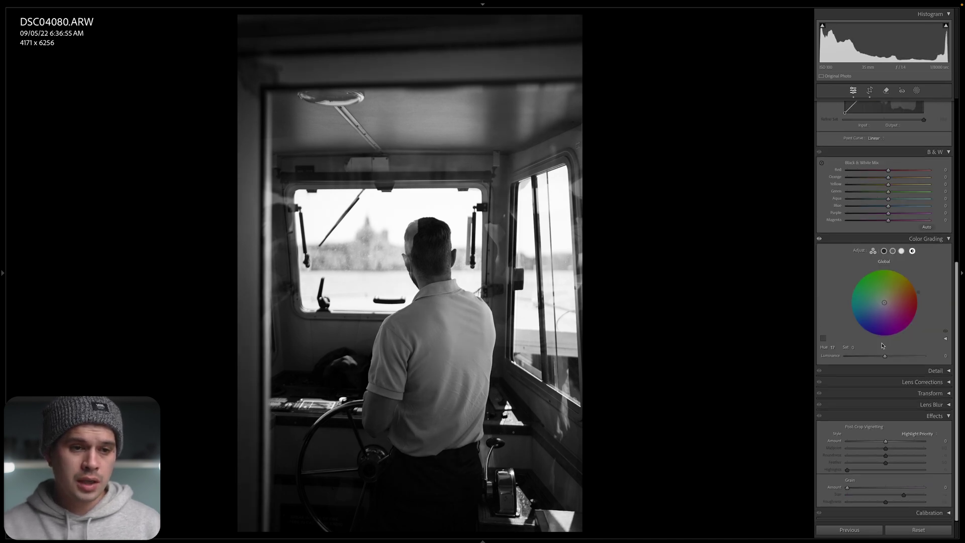
pyautogui.click(895, 290)
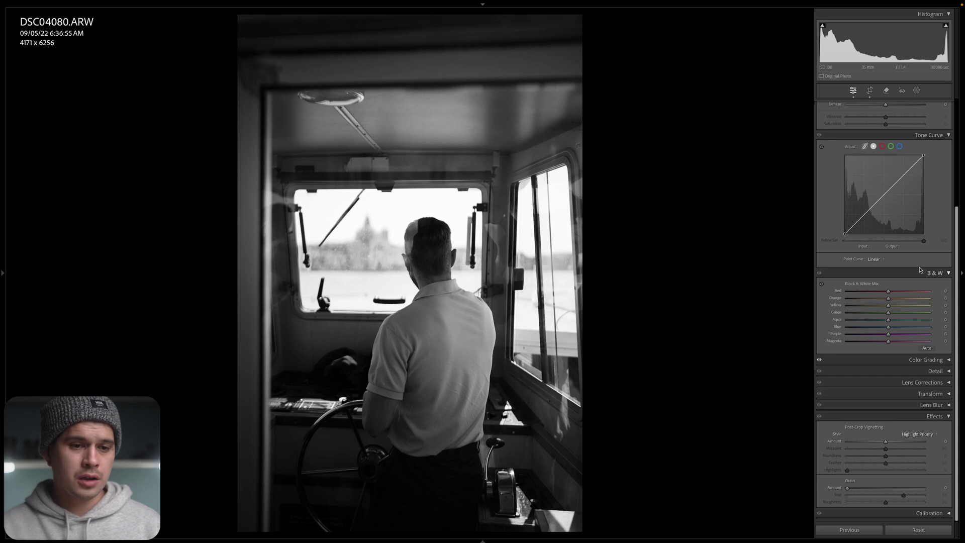
# - Set the basic tone values to Highlights −35, Shadows +26, Whites +30 and Blacks −27
pyautogui.scroll(2, 918, 272)
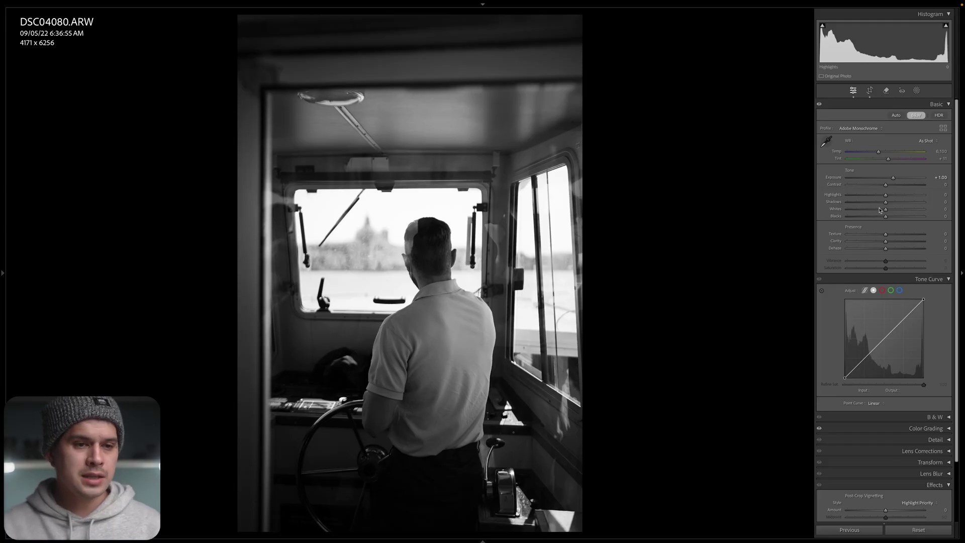
pyautogui.moveTo(887, 195)
pyautogui.mouseDown()
pyautogui.moveTo(905, 198)
pyautogui.moveTo(866, 203)
pyautogui.moveTo(875, 202)
pyautogui.mouseUp()
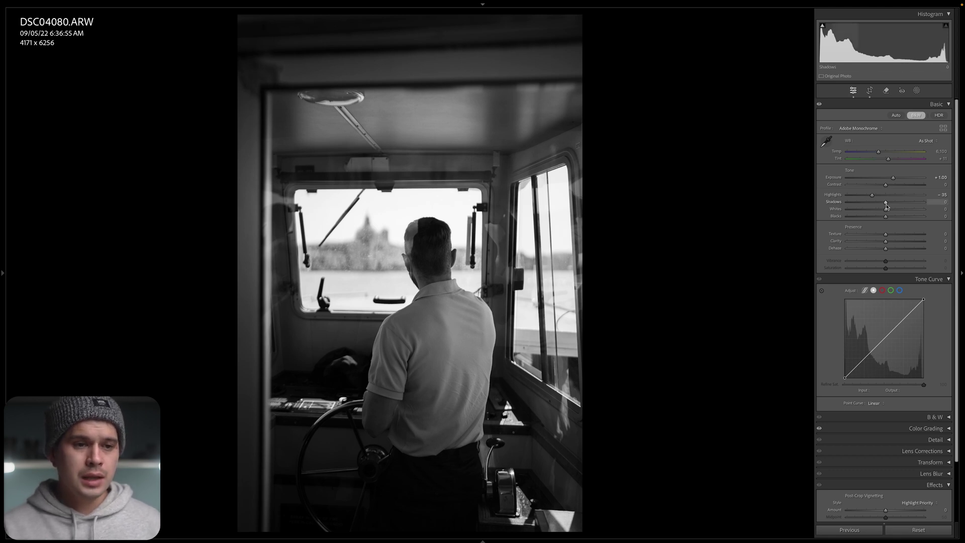
pyautogui.moveTo(886, 206)
pyautogui.mouseDown()
pyautogui.moveTo(869, 205)
pyautogui.moveTo(897, 207)
pyautogui.mouseUp()
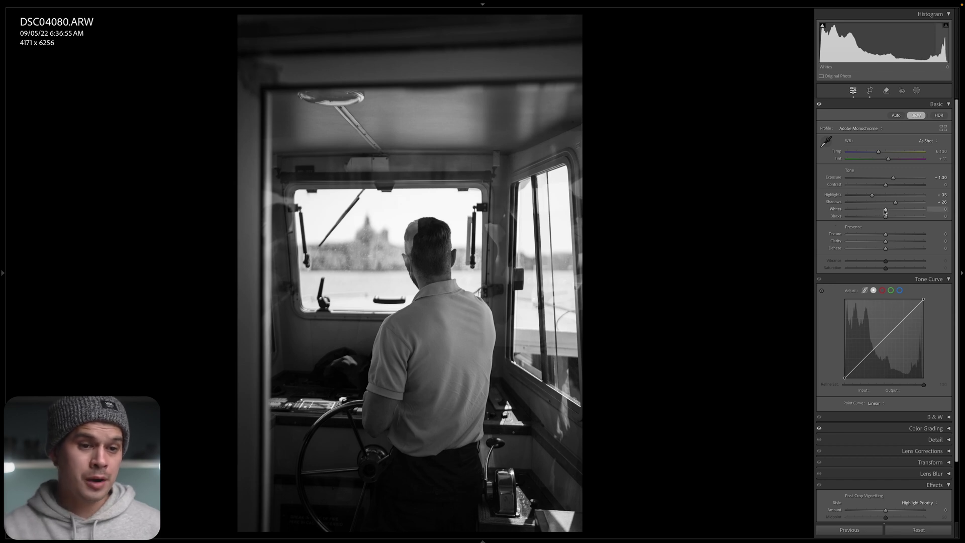
pyautogui.moveTo(886, 211); pyautogui.dragTo(898, 211)
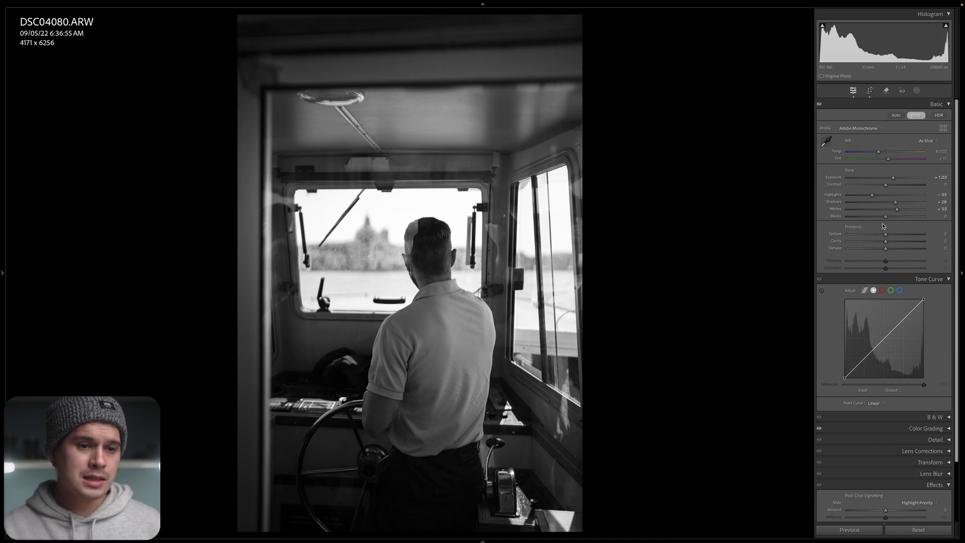
pyautogui.moveTo(886, 219); pyautogui.dragTo(875, 220)
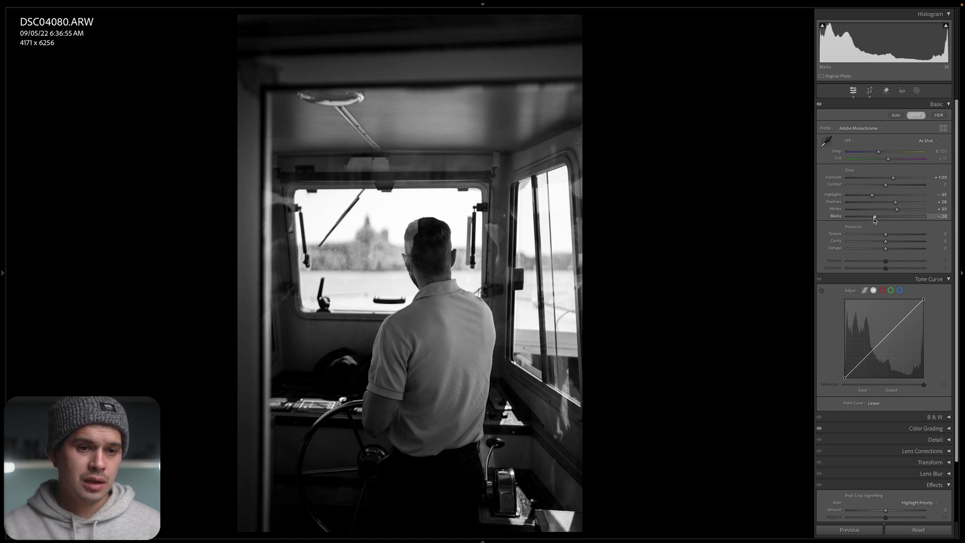
# - Make the before version black and white by swapping before and after settings and back, and compare it side by side with the edit
pyautogui.press('y')
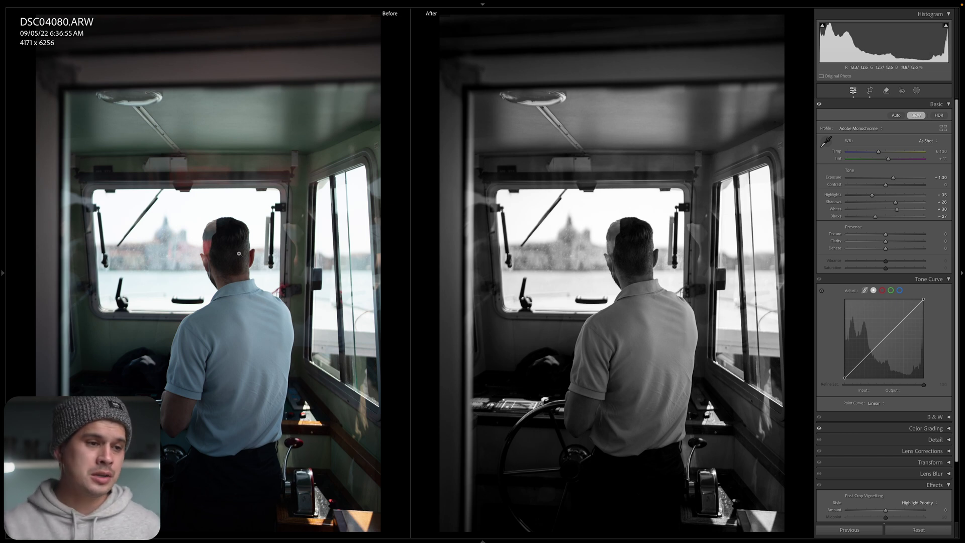
pyautogui.rightClick(553, 174)
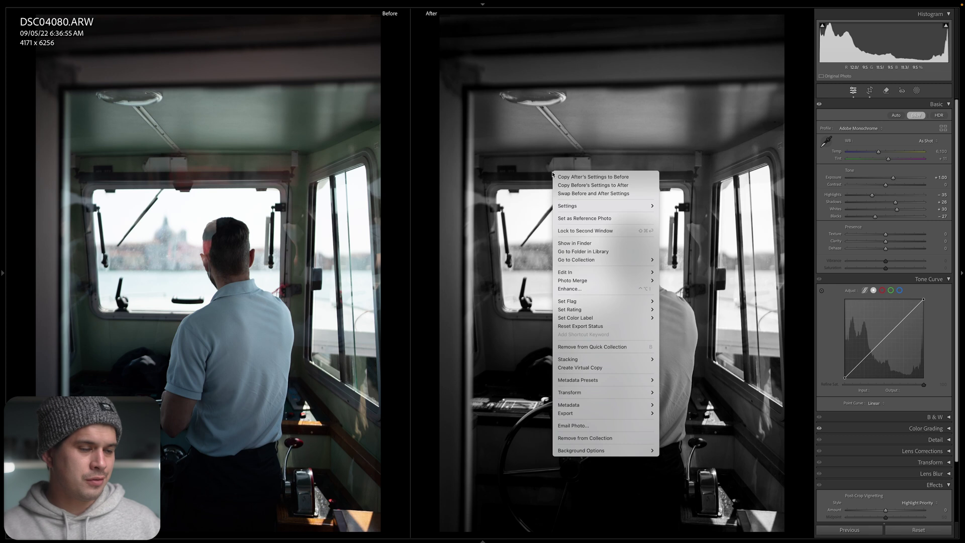
pyautogui.click(591, 195)
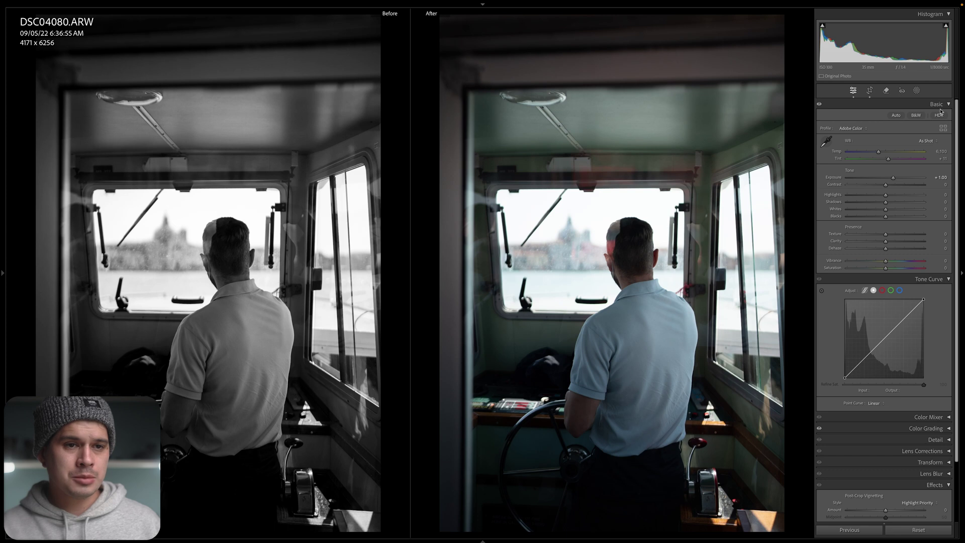
pyautogui.click(916, 115)
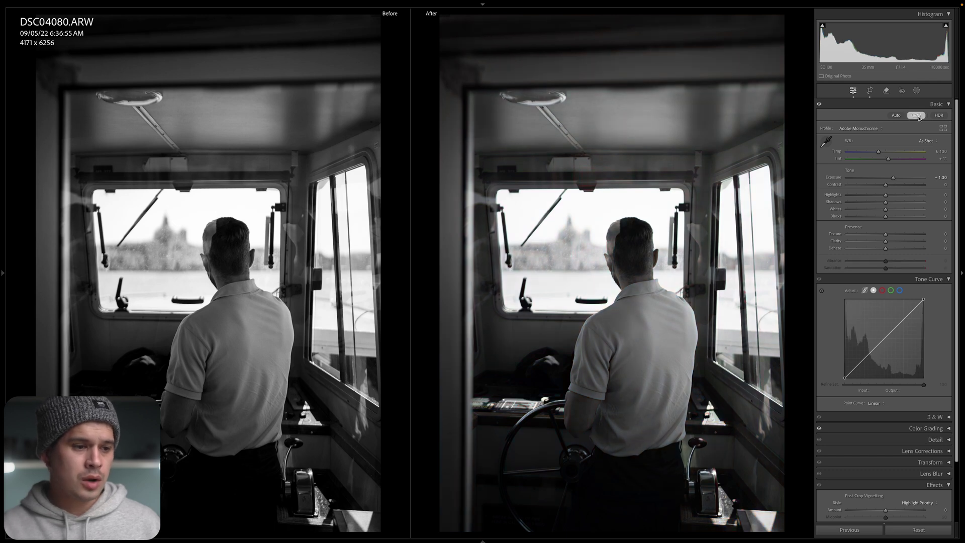
pyautogui.rightClick(612, 150)
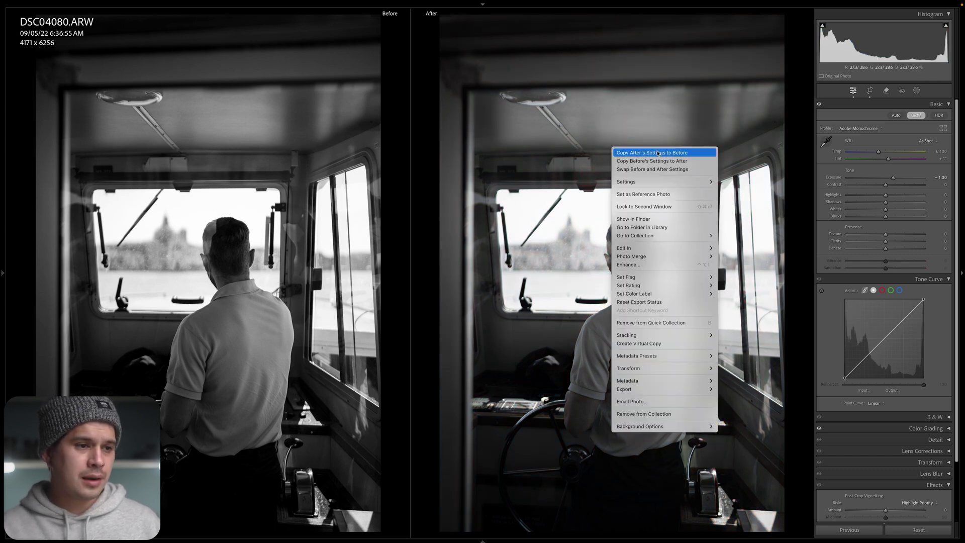
pyautogui.click(647, 169)
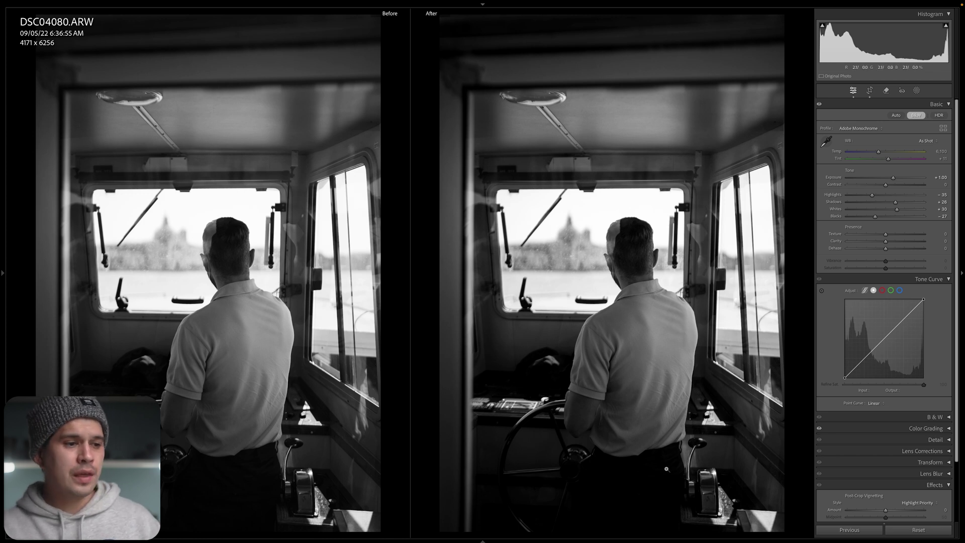
pyautogui.press('y')
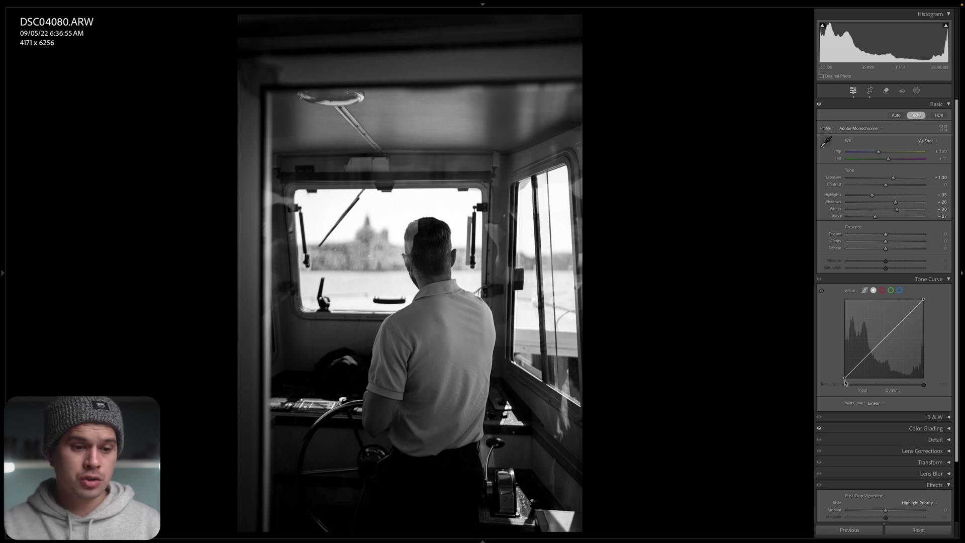
# - Move the tone curve's black point inward to input 22, output 0 to deepen the shadows
pyautogui.moveTo(846, 381)
pyautogui.mouseDown()
pyautogui.moveTo(837, 369)
pyautogui.moveTo(836, 386)
pyautogui.moveTo(855, 382)
pyautogui.moveTo(831, 392)
pyautogui.mouseUp()
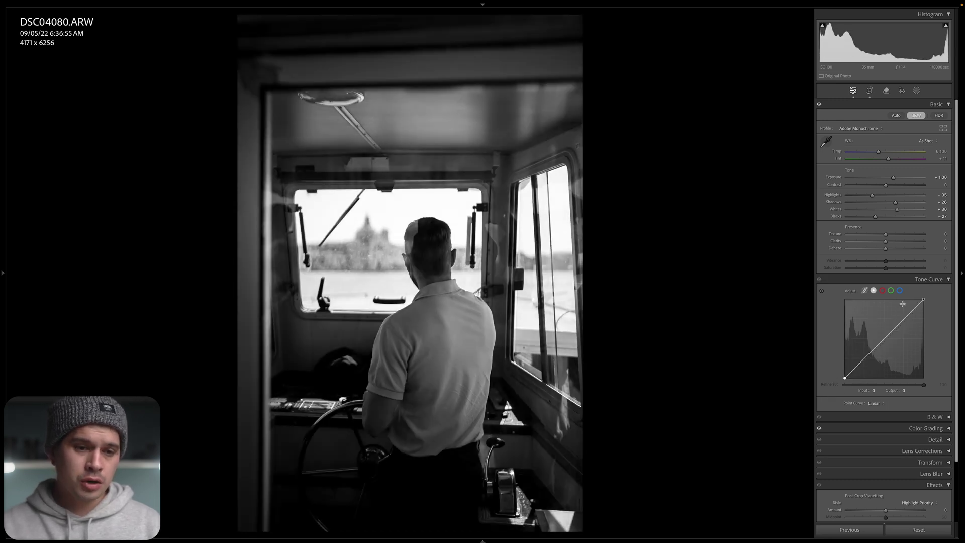
pyautogui.moveTo(924, 300)
pyautogui.mouseDown()
pyautogui.moveTo(909, 300)
pyautogui.moveTo(947, 303)
pyautogui.moveTo(924, 298)
pyautogui.mouseUp()
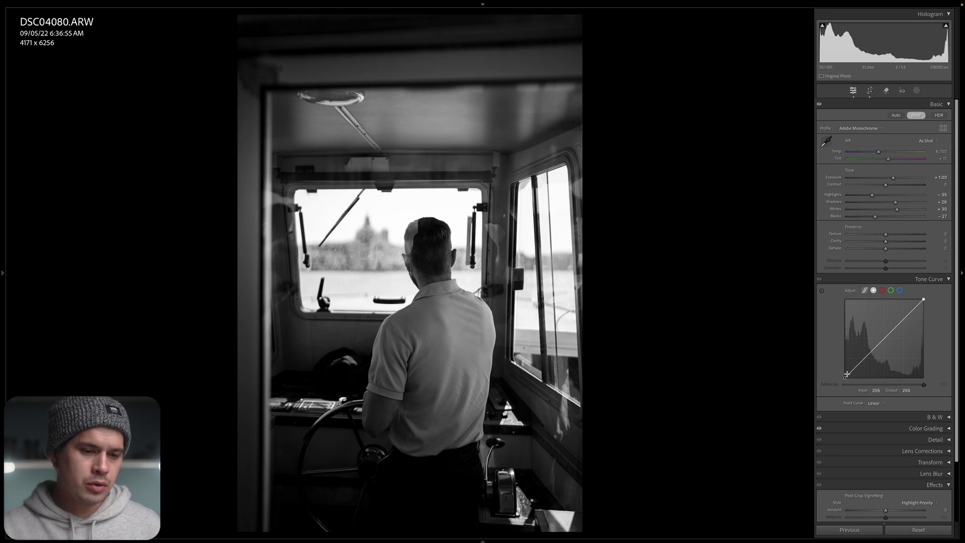
pyautogui.scroll(-1, 845, 381)
pyautogui.moveTo(845, 381)
pyautogui.mouseDown()
pyautogui.moveTo(844, 369)
pyautogui.moveTo(837, 393)
pyautogui.moveTo(855, 392)
pyautogui.moveTo(844, 378)
pyautogui.mouseUp()
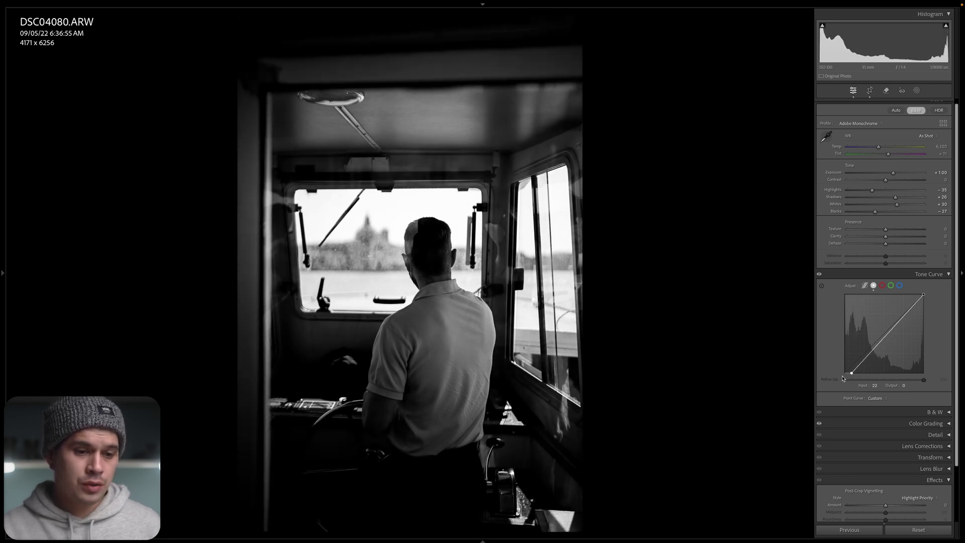
pyautogui.click(875, 385)
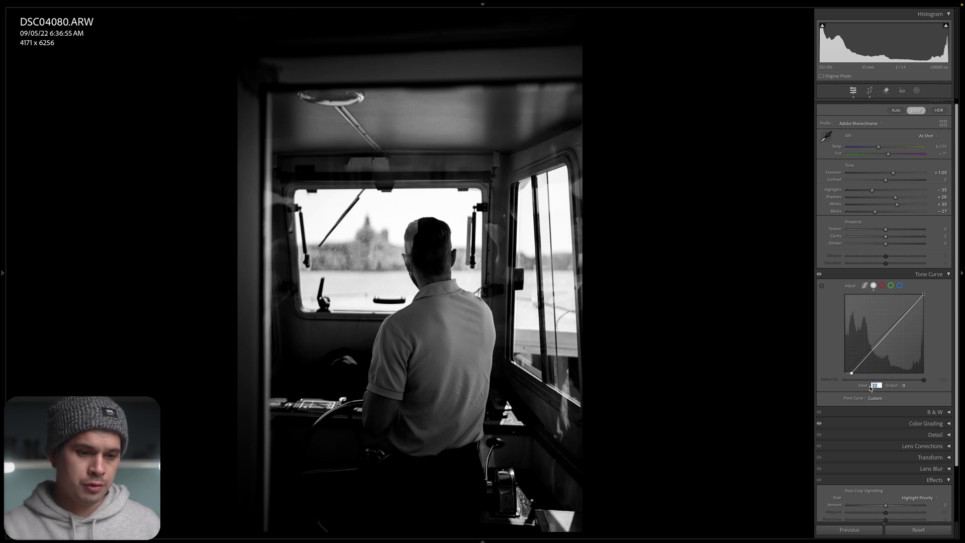
pyautogui.press('Return')
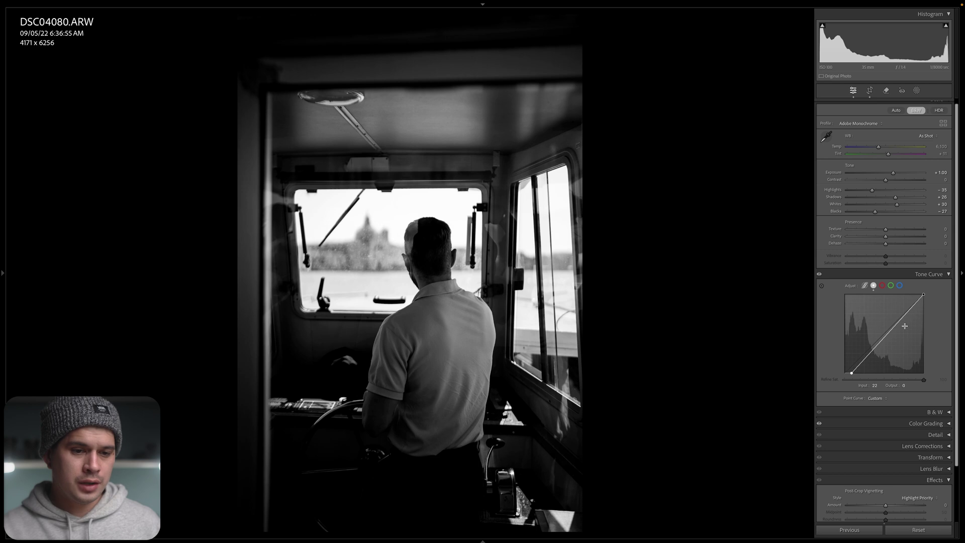
# - Move the tone curve's white point inward to input 225, output 255 to brighten the highlights
pyautogui.scroll(1, 916, 380)
pyautogui.scroll(1, 915, 381)
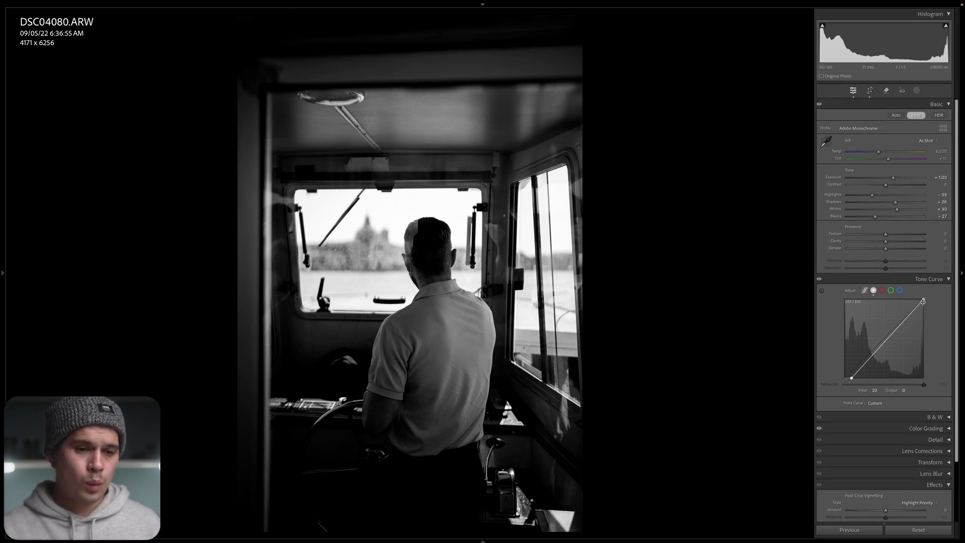
pyautogui.moveTo(924, 299); pyautogui.dragTo(915, 299)
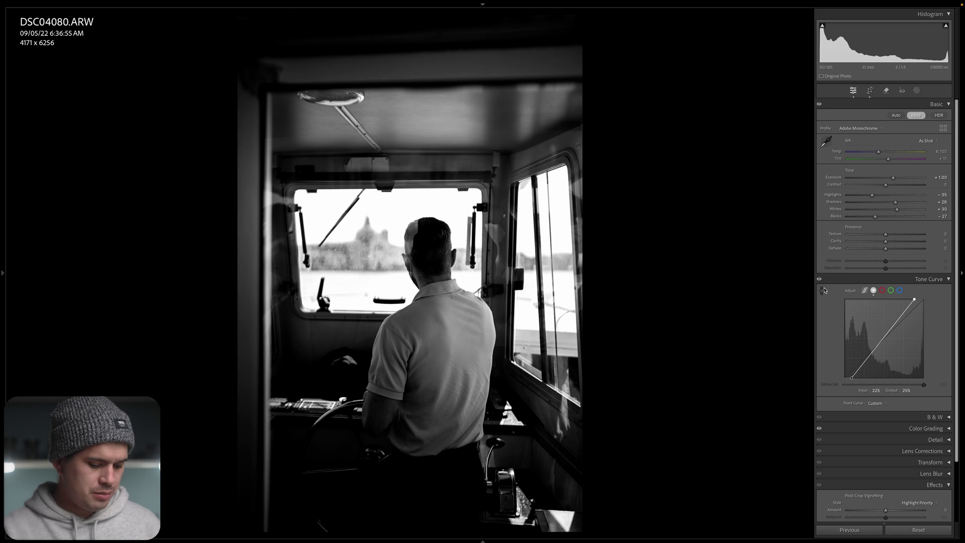
# - Compare before and after side by side, switching the tone curve off and on to judge its effect
pyautogui.press('y')
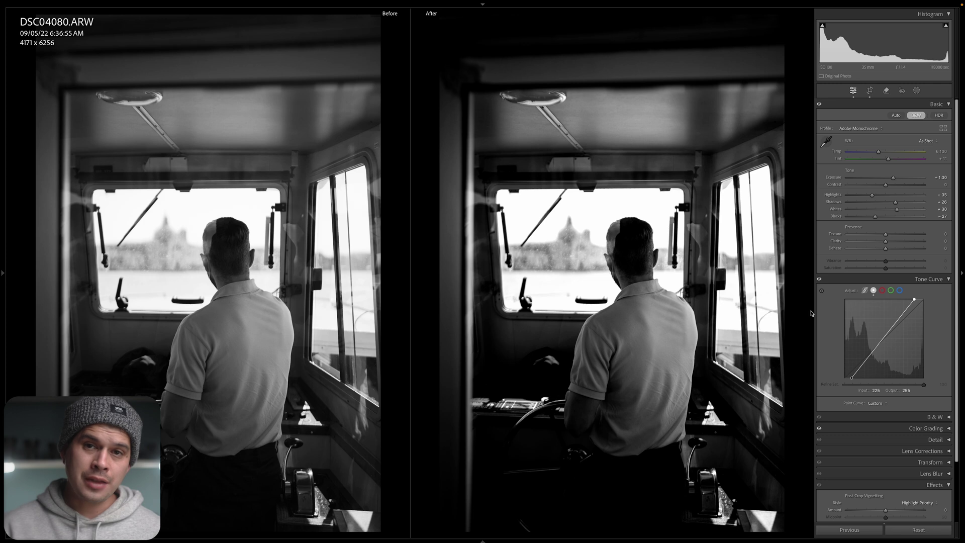
pyautogui.click(819, 279)
pyautogui.click(819, 280)
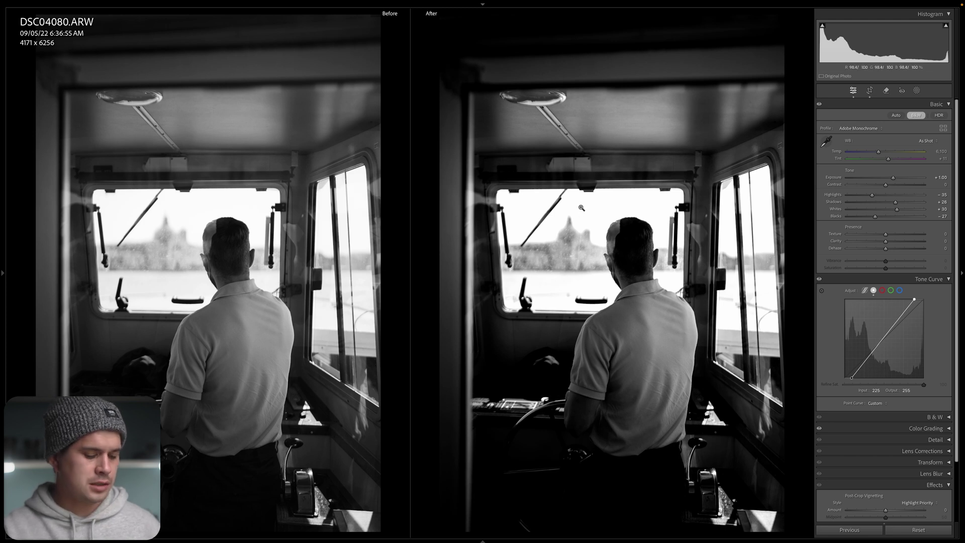
pyautogui.press('y')
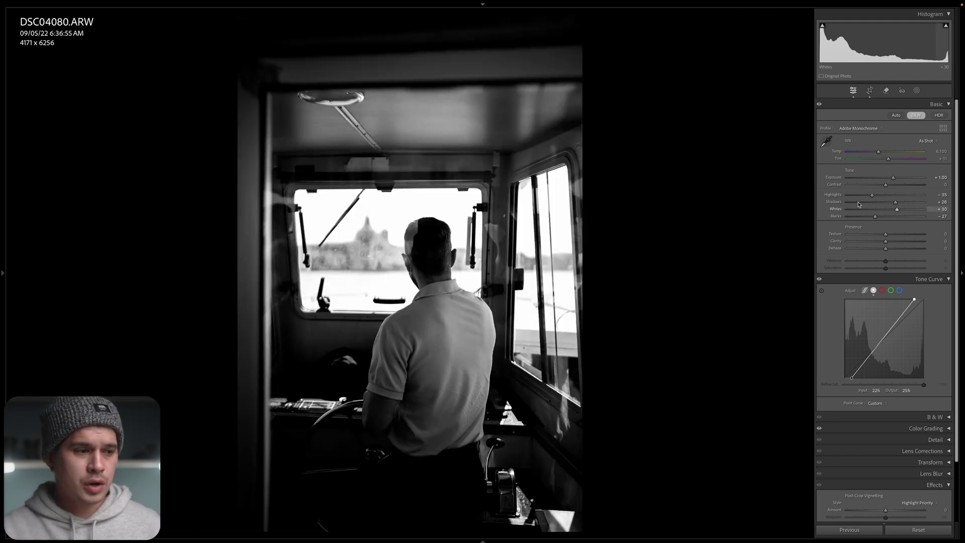
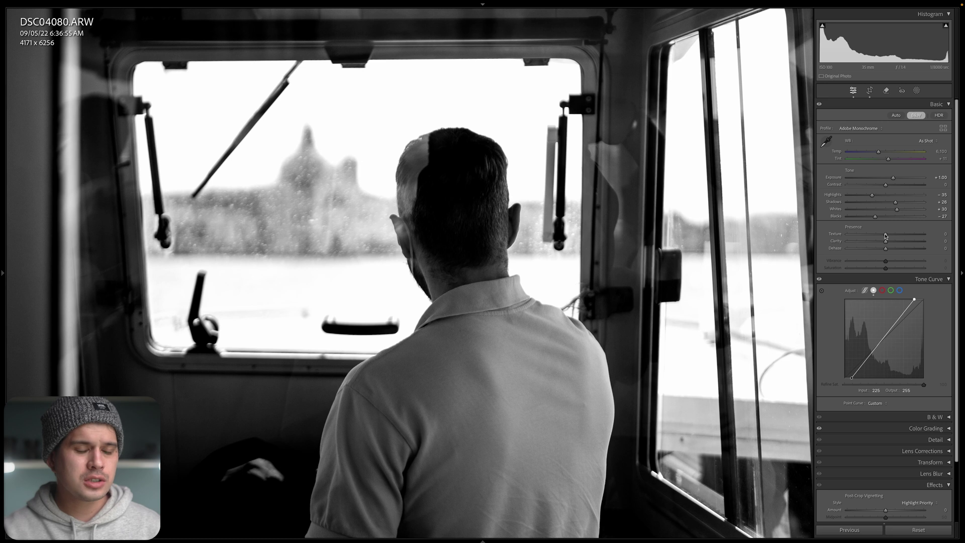
# - Test Texture at +100 and Clarity at +30, and settle on −25 for both
pyautogui.moveTo(885, 234); pyautogui.dragTo(957, 239)
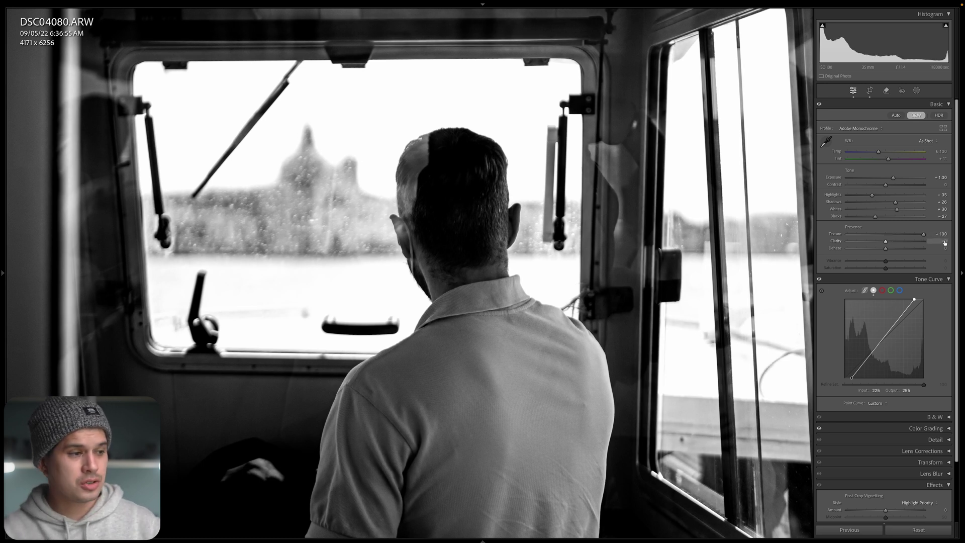
pyautogui.moveTo(924, 234); pyautogui.dragTo(886, 237)
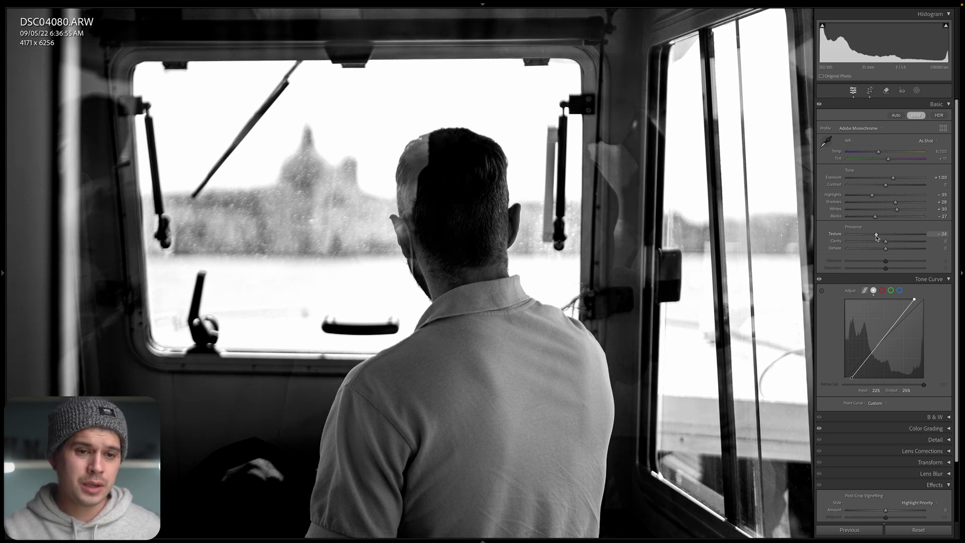
pyautogui.moveTo(885, 242); pyautogui.dragTo(898, 243)
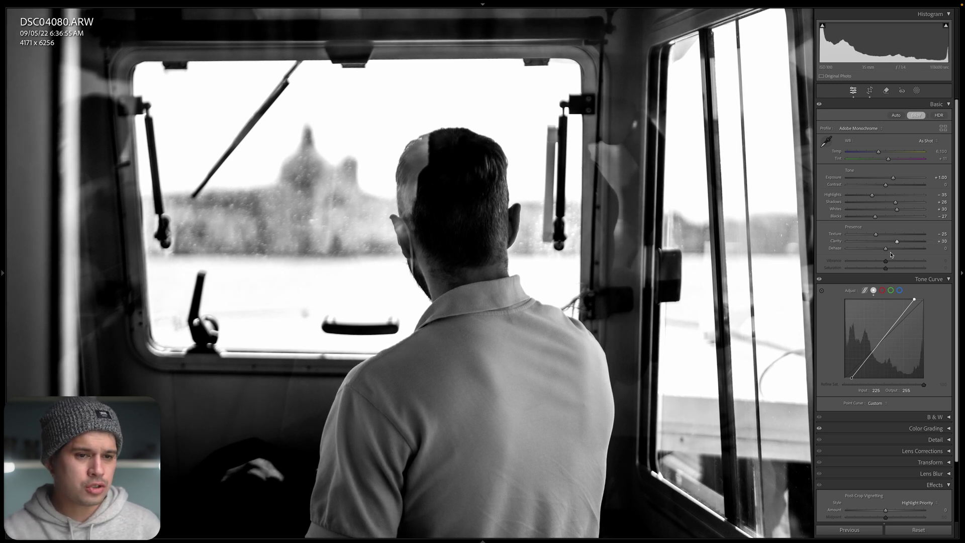
pyautogui.moveTo(898, 244); pyautogui.dragTo(879, 246)
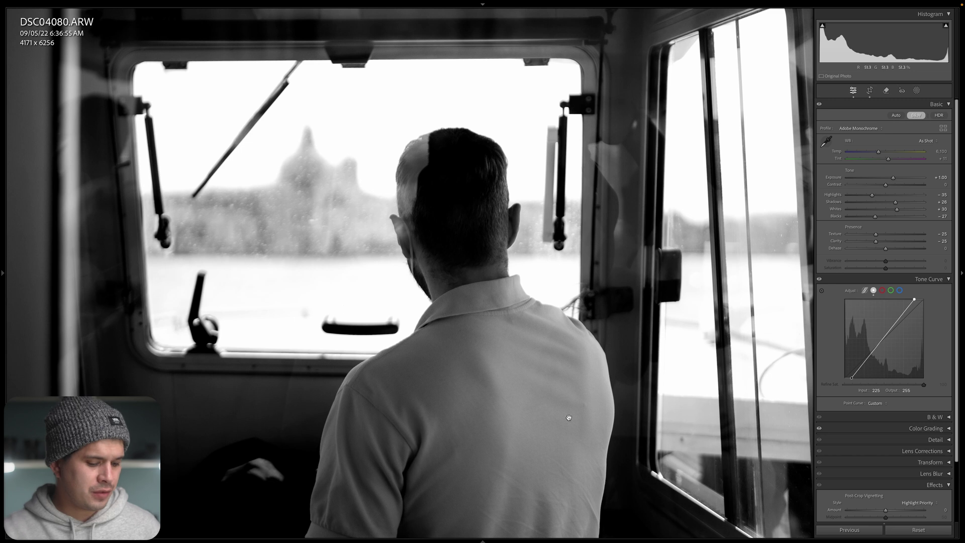
# - Compare the edit with the original side by side, and soften the image by setting Dehaze to −30
pyautogui.press('y')
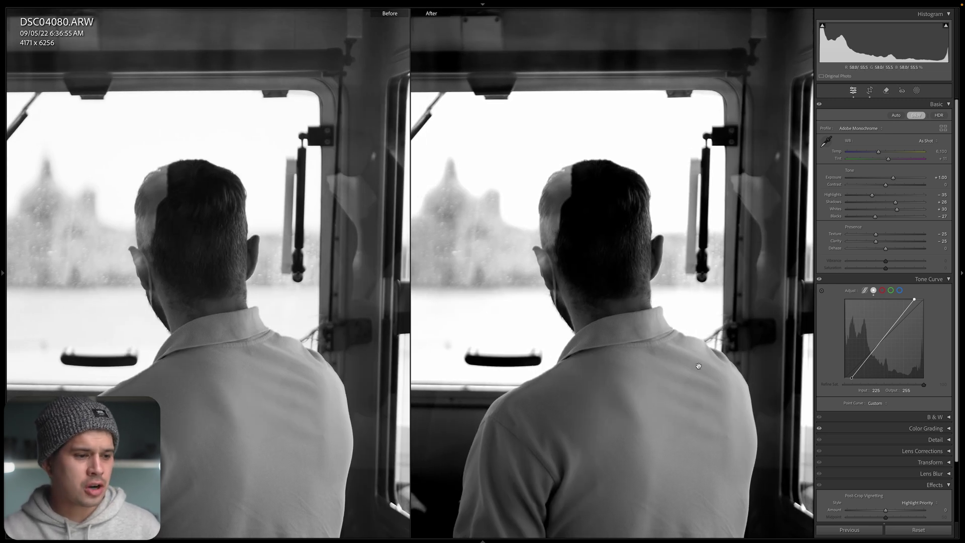
pyautogui.press('y')
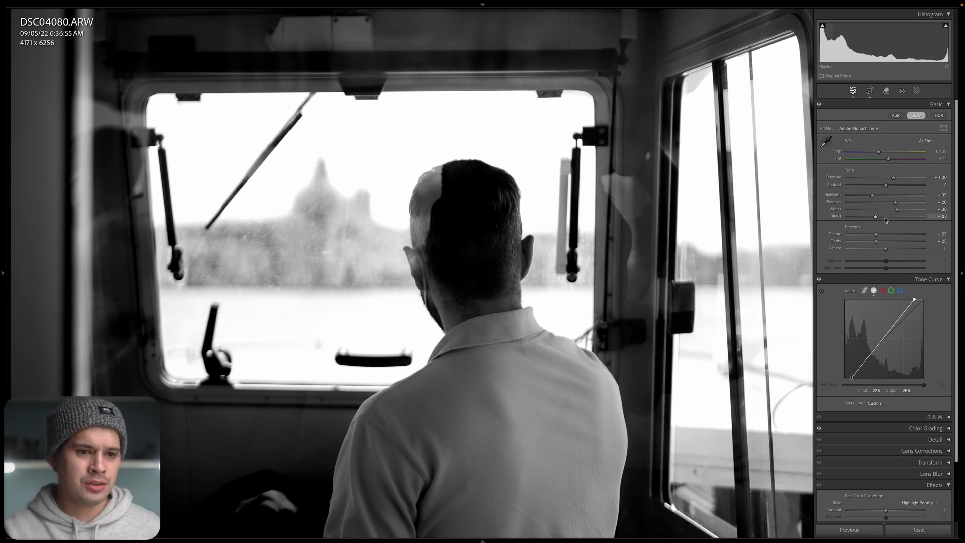
pyautogui.hotkey('ctrl', 'z')
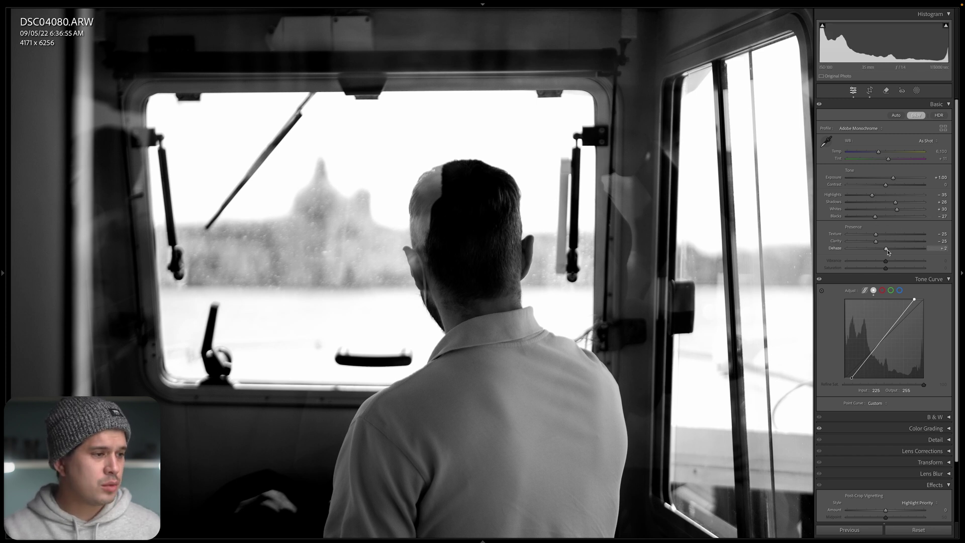
pyautogui.moveTo(888, 252)
pyautogui.mouseDown()
pyautogui.moveTo(901, 251)
pyautogui.moveTo(875, 252)
pyautogui.mouseUp()
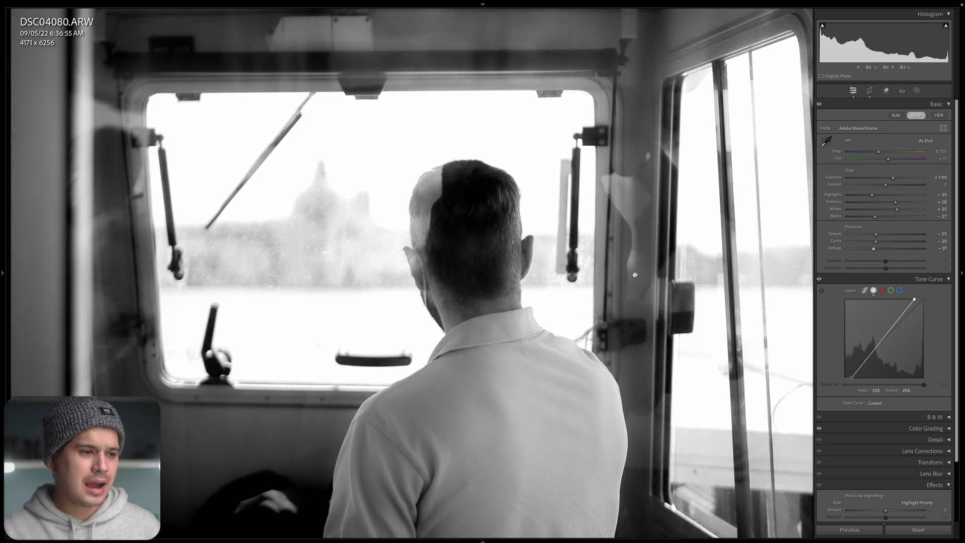
pyautogui.click(600, 276)
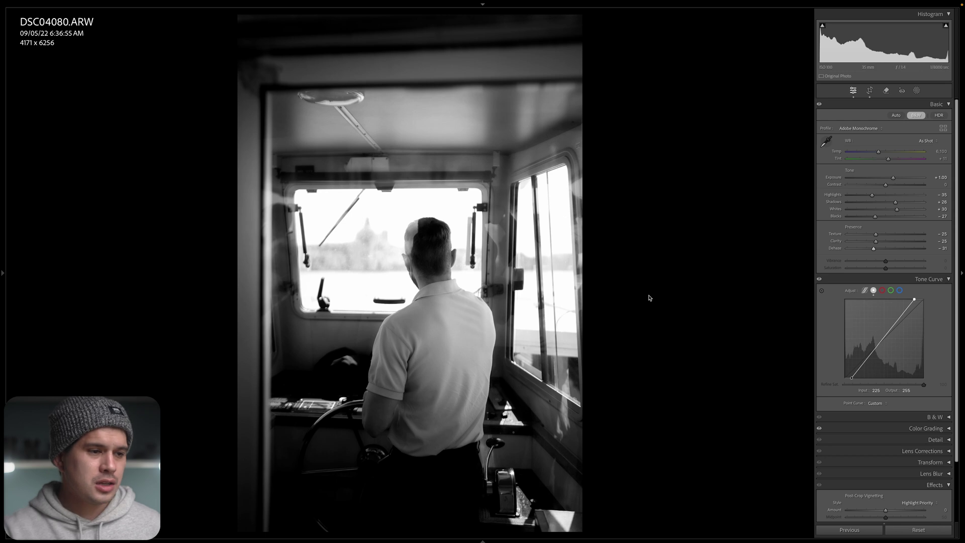
pyautogui.moveTo(873, 248)
pyautogui.mouseDown()
pyautogui.moveTo(899, 250)
pyautogui.moveTo(858, 254)
pyautogui.moveTo(890, 254)
pyautogui.moveTo(875, 257)
pyautogui.mouseUp()
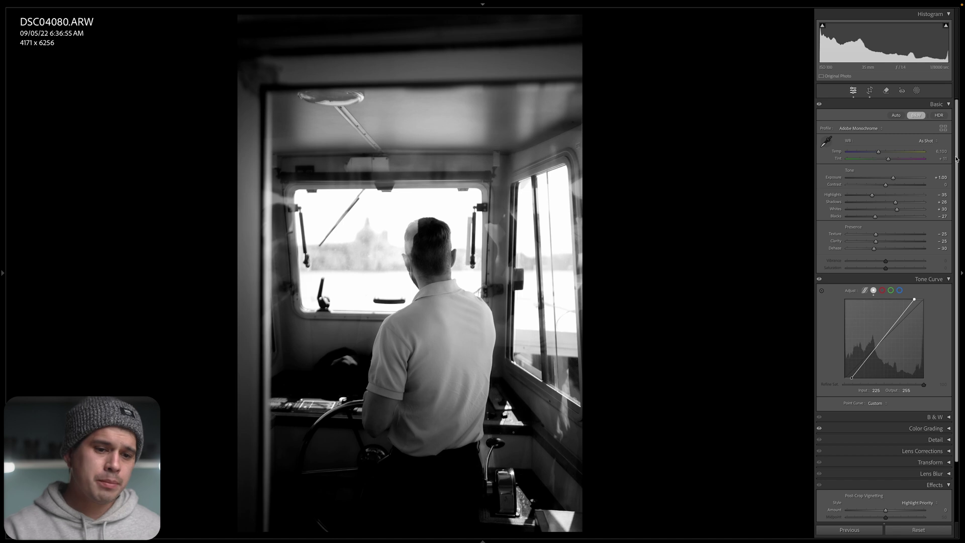
# - Try a darker post-crop vignette, reset it, and set the grain Amount to 30
pyautogui.moveTo(957, 159); pyautogui.dragTo(959, 242)
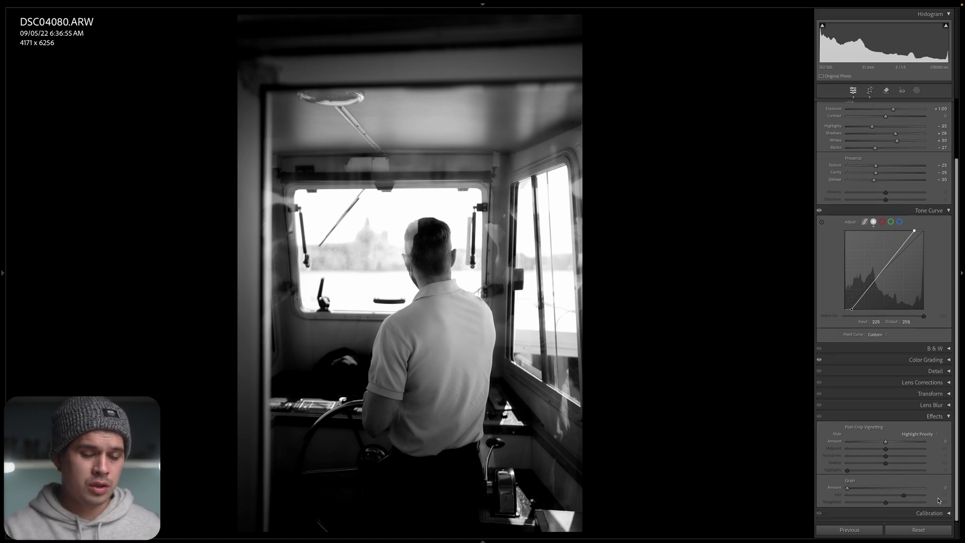
pyautogui.moveTo(886, 441)
pyautogui.mouseDown()
pyautogui.moveTo(867, 445)
pyautogui.moveTo(876, 445)
pyautogui.mouseUp()
pyautogui.doubleClick(837, 442)
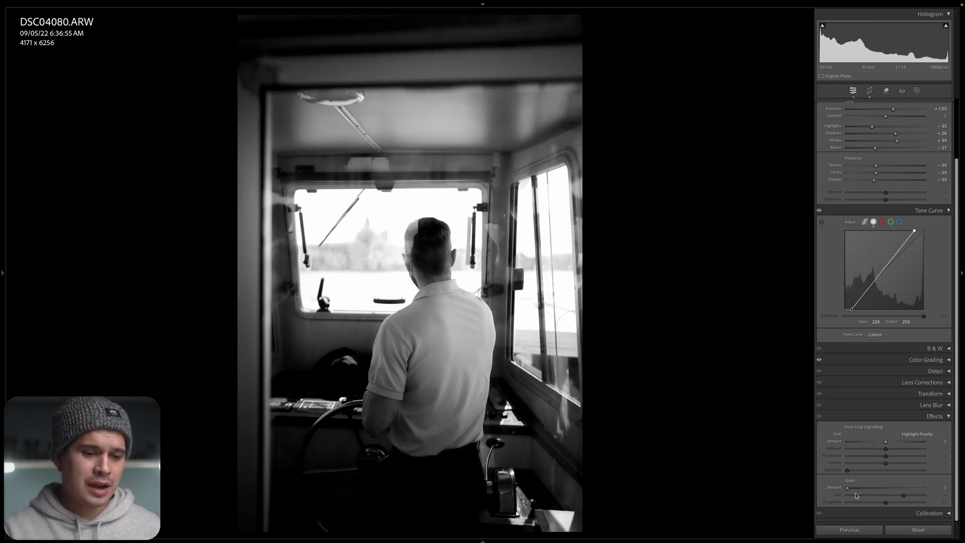
pyautogui.moveTo(847, 488); pyautogui.dragTo(870, 490)
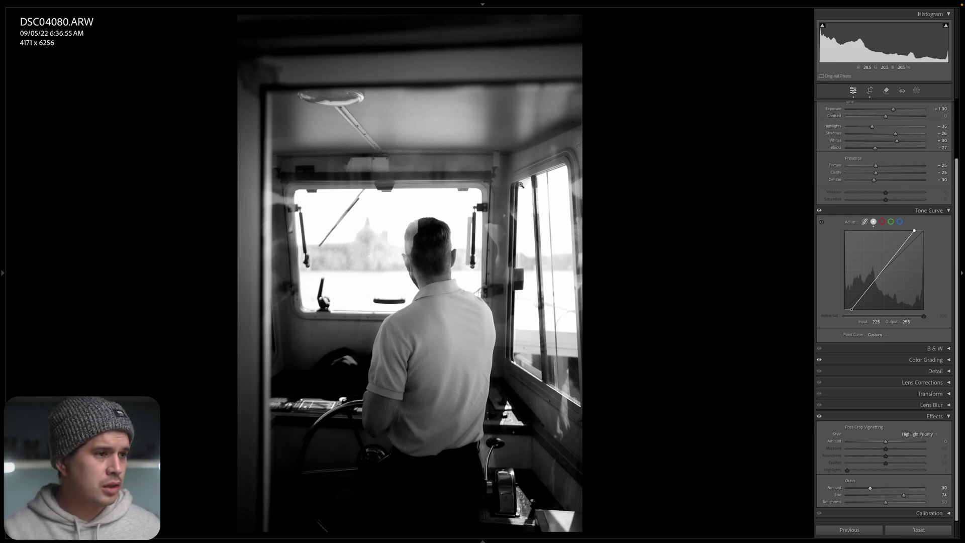
# - Inspect the grain up close around the man's head and window, and set the grain Size to 40
pyautogui.click(398, 141)
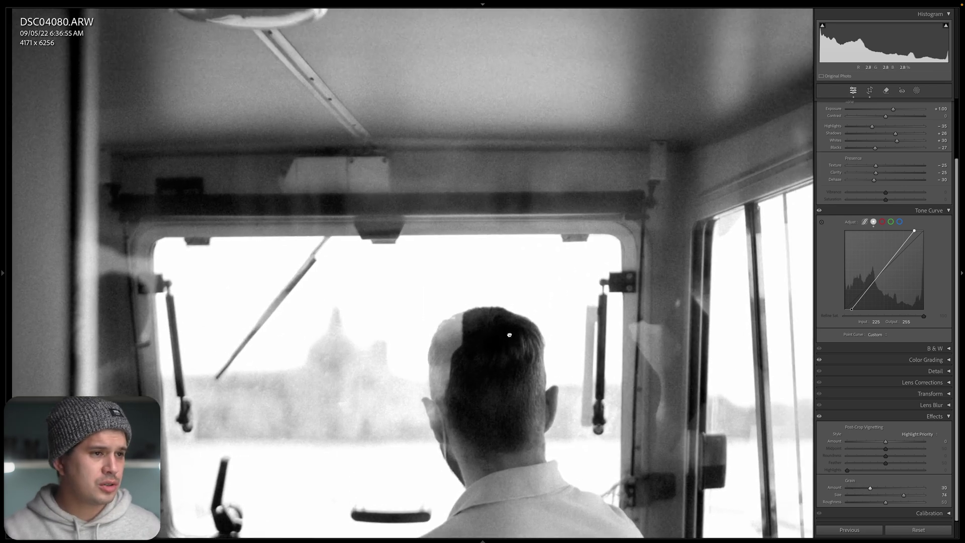
pyautogui.moveTo(491, 338); pyautogui.dragTo(453, 258)
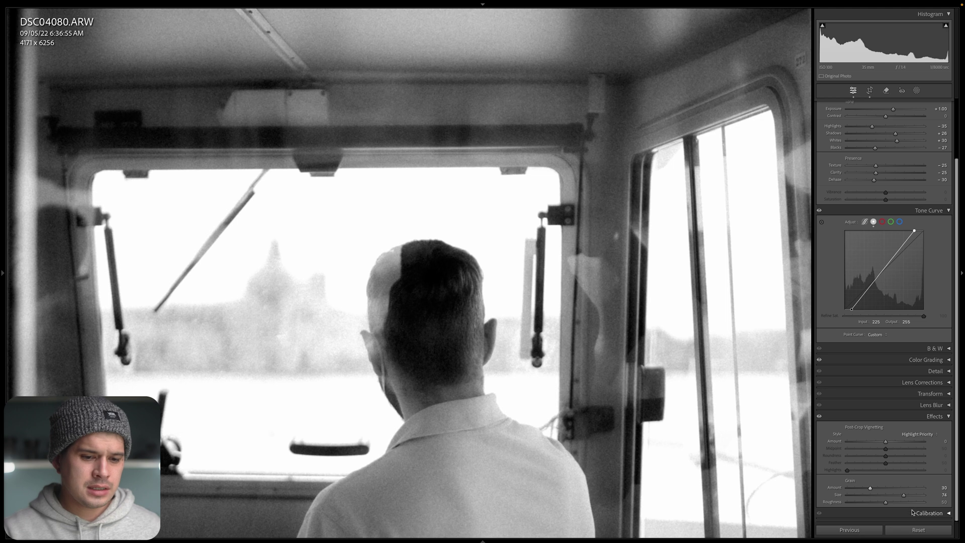
pyautogui.moveTo(903, 496); pyautogui.dragTo(878, 496)
pyautogui.moveTo(550, 287); pyautogui.dragTo(474, 203)
pyautogui.click(451, 221)
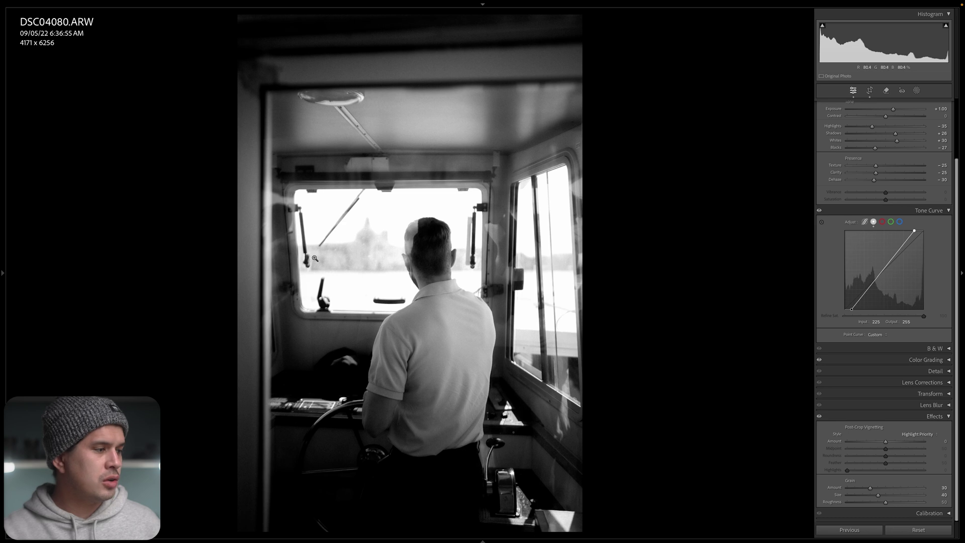
# - Create a new preset from the photo's current develop settings
pyautogui.moveTo(2, 259)
pyautogui.click(31, 51)
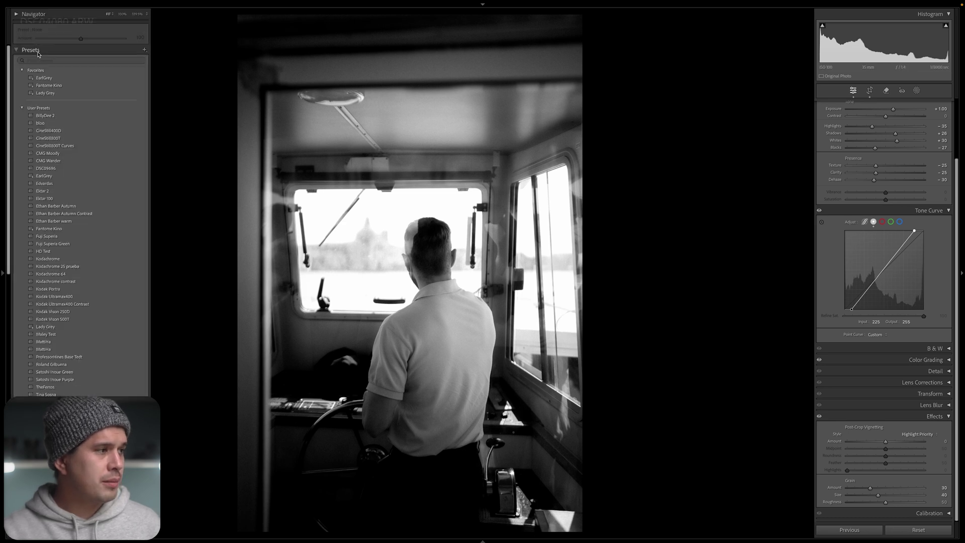
pyautogui.click(145, 49)
pyautogui.click(157, 57)
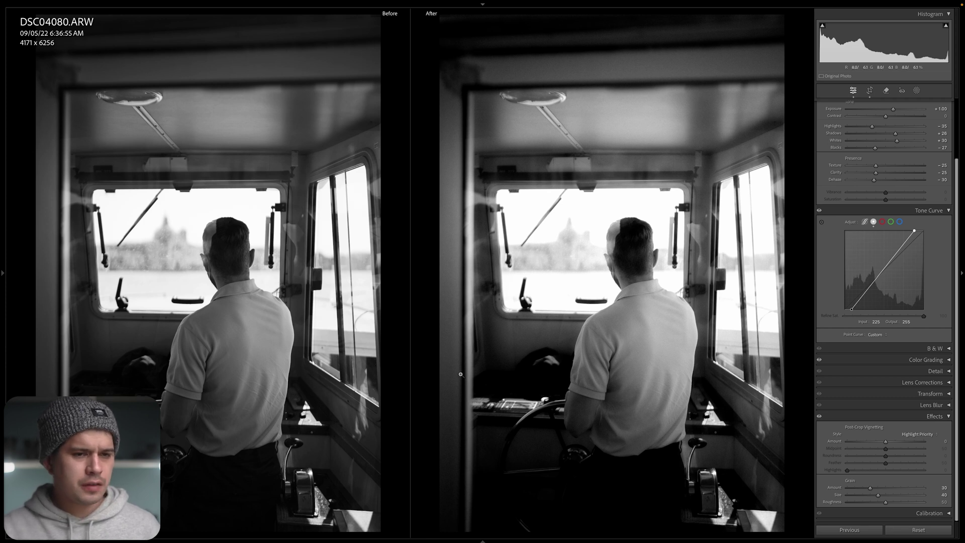
# - Compare before and after side by side, examining shadow detail around the steering wheel
pyautogui.scroll(3, 956, 307)
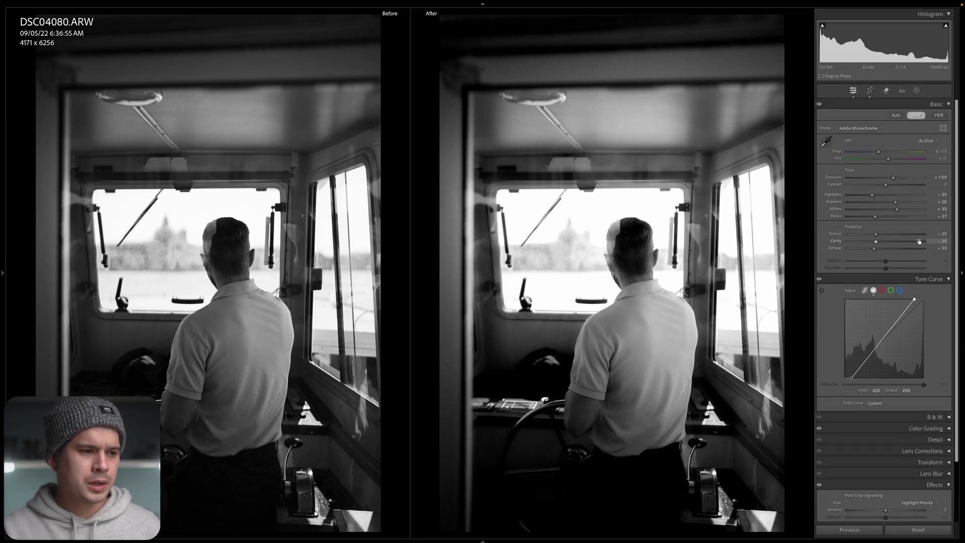
pyautogui.click(821, 290)
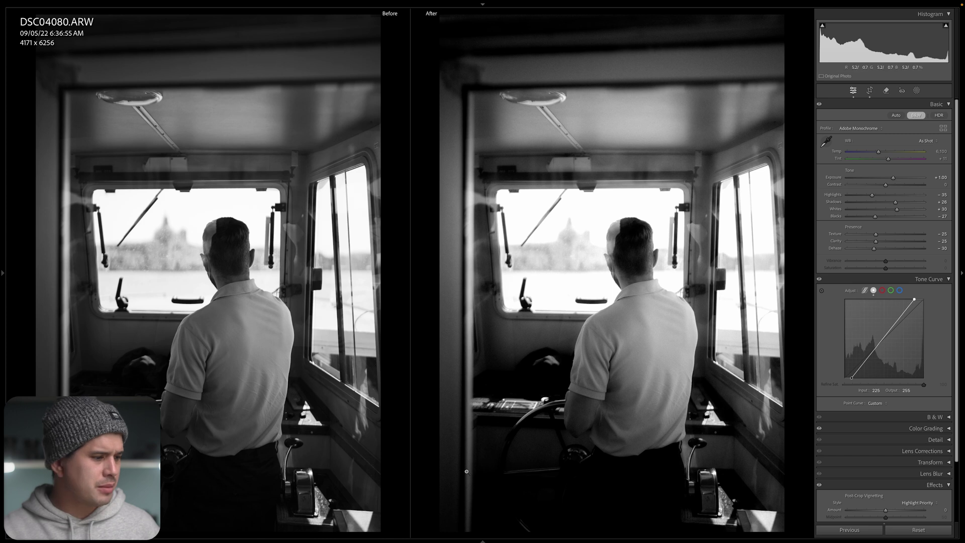
pyautogui.moveTo(485, 397); pyautogui.dragTo(545, 395)
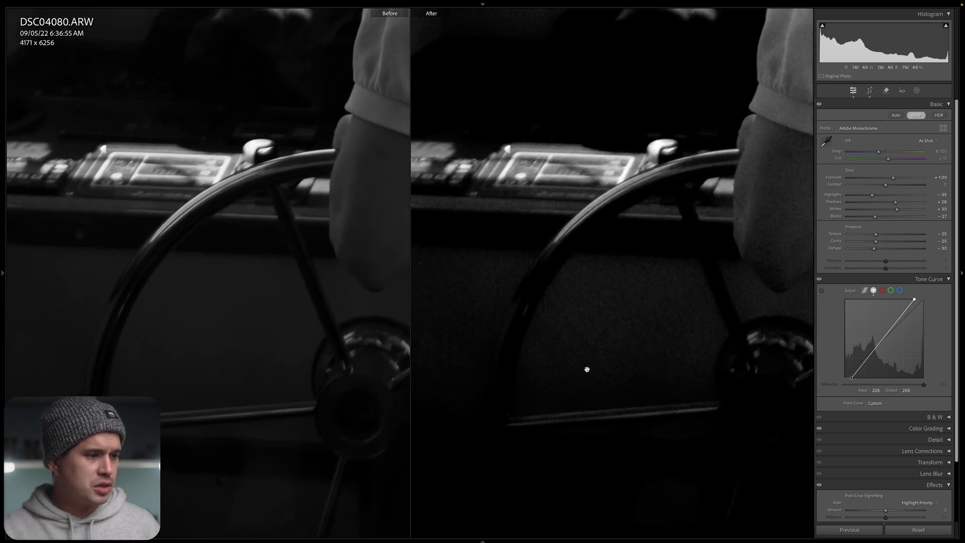
pyautogui.moveTo(265, 372); pyautogui.dragTo(146, 293)
pyautogui.click(568, 303)
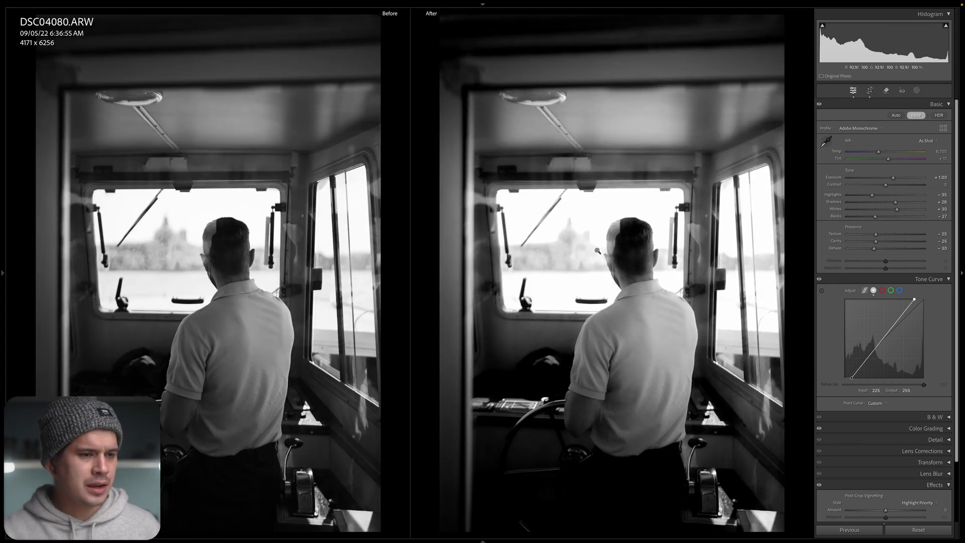
# - Set Dehaze to −20, test a much stronger negative value of −66, and undo that test
pyautogui.click(945, 249)
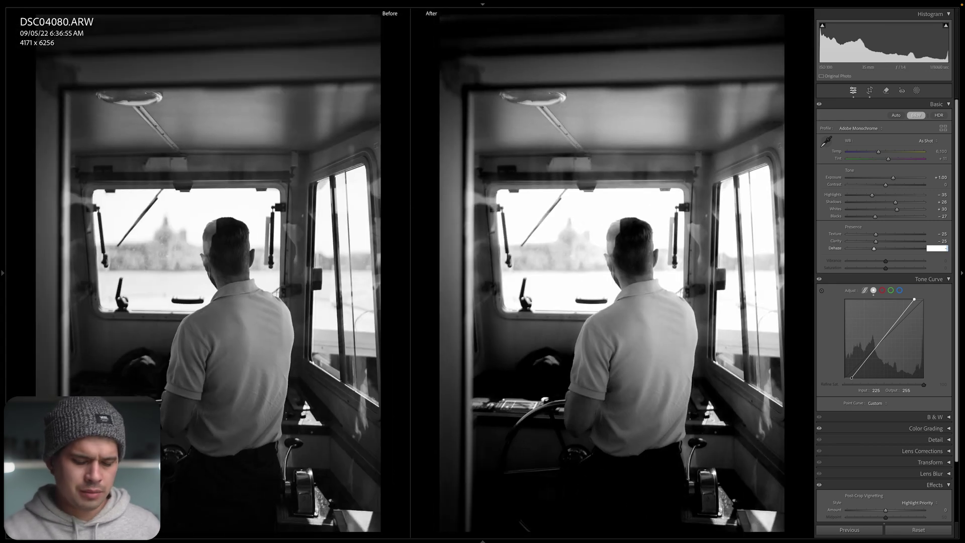
pyautogui.press('Return')
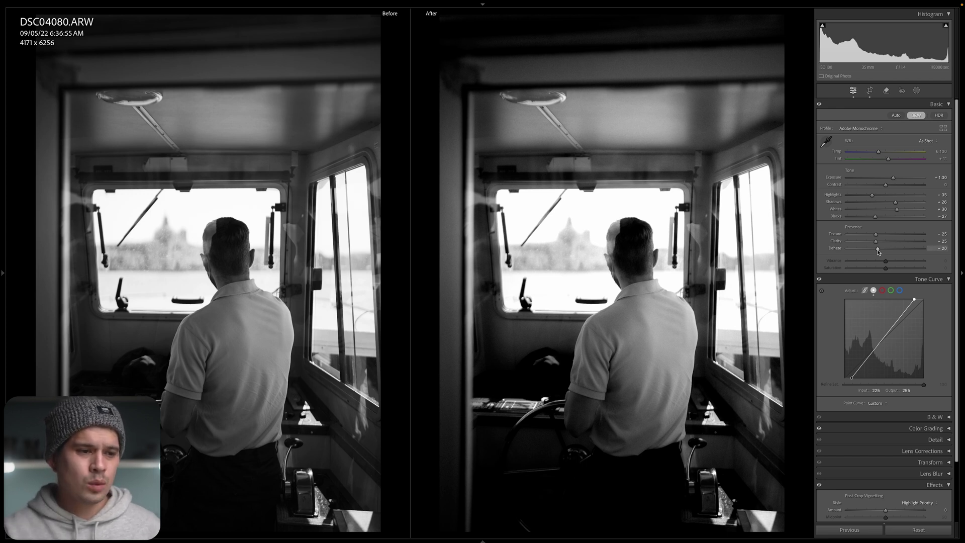
pyautogui.moveTo(879, 252); pyautogui.dragTo(860, 248)
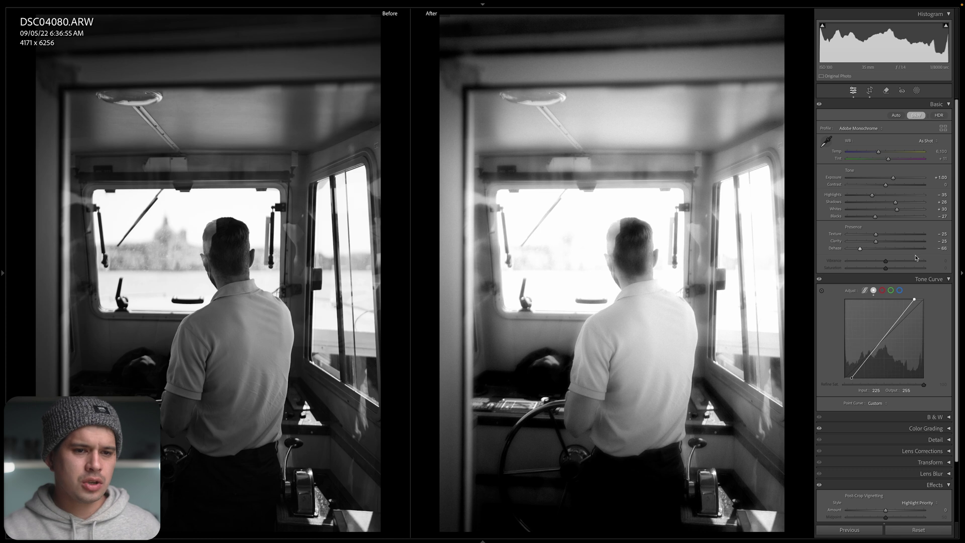
pyautogui.hotkey('ctrl', 'z')
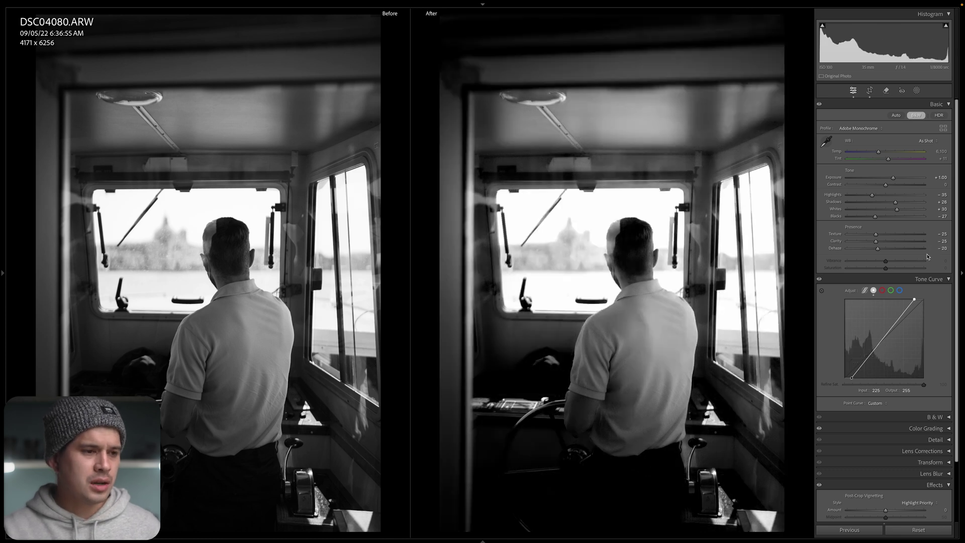
# - Examine the window frame and the man's dark trousers up close in the before/after comparison, and return to the single view
pyautogui.click(504, 188)
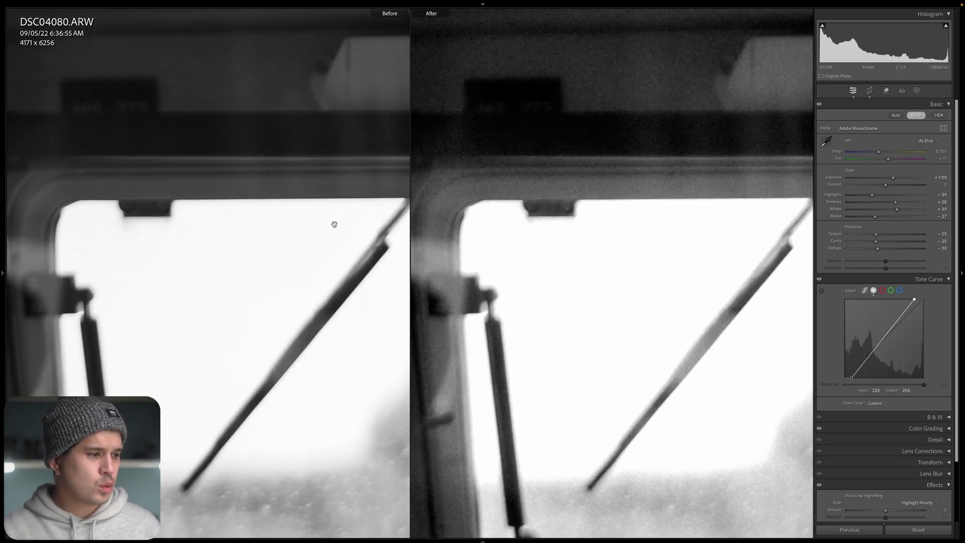
pyautogui.click(547, 284)
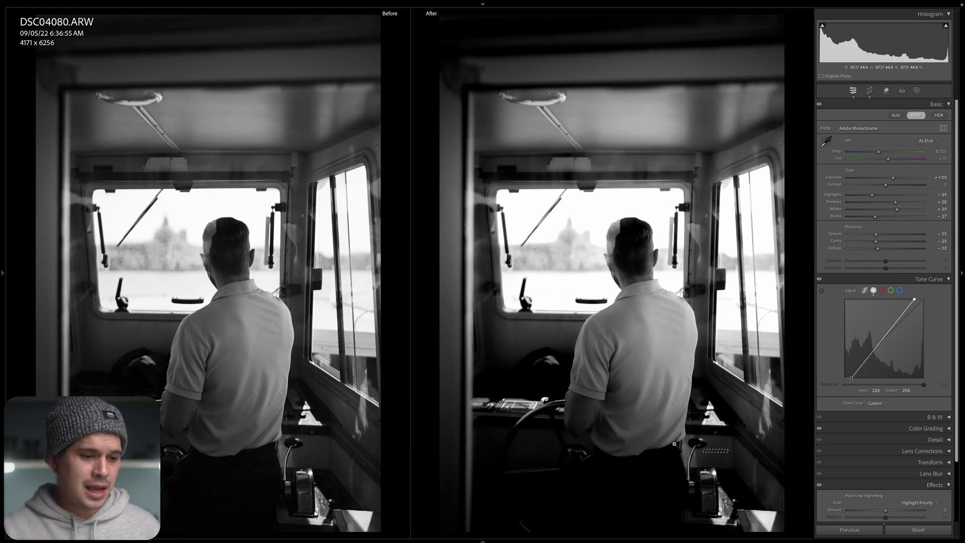
pyautogui.click(684, 465)
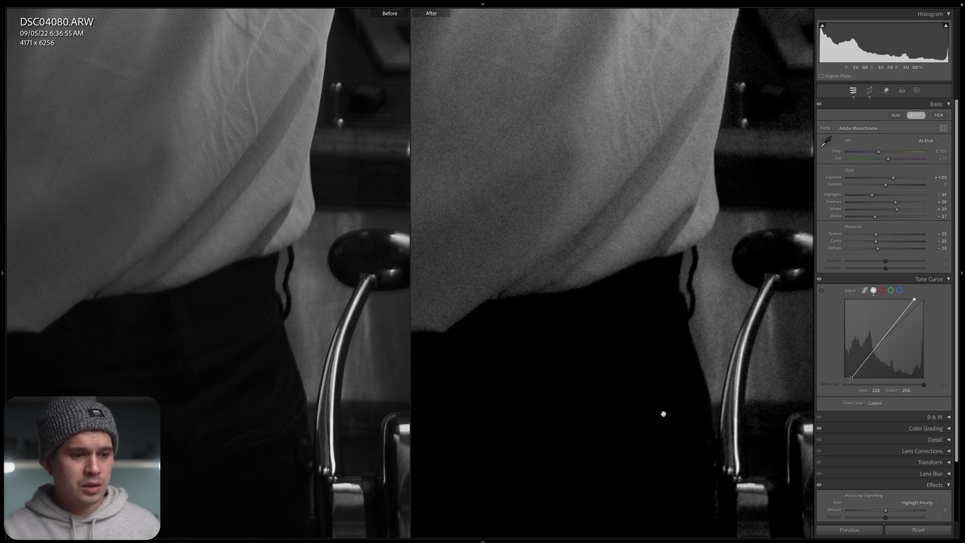
pyautogui.click(649, 265)
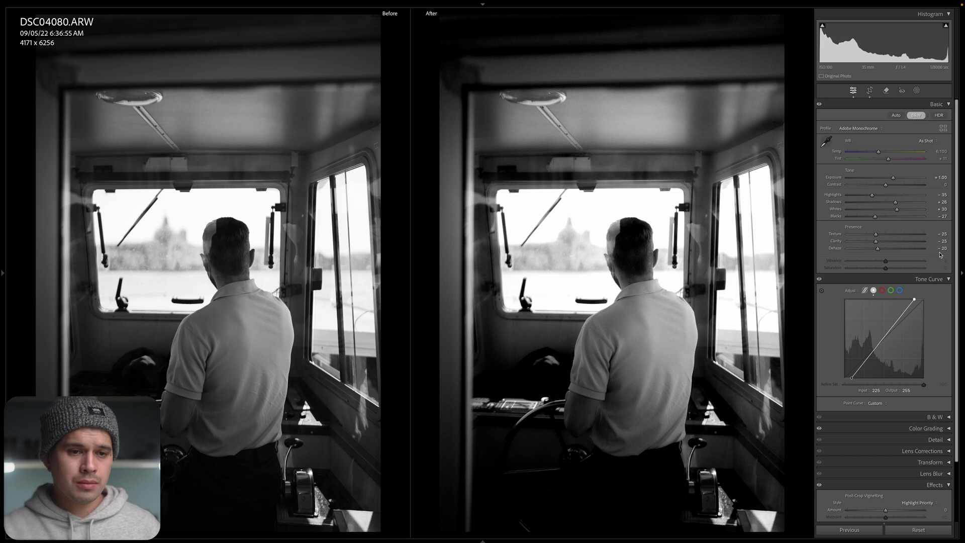
pyautogui.press('y')
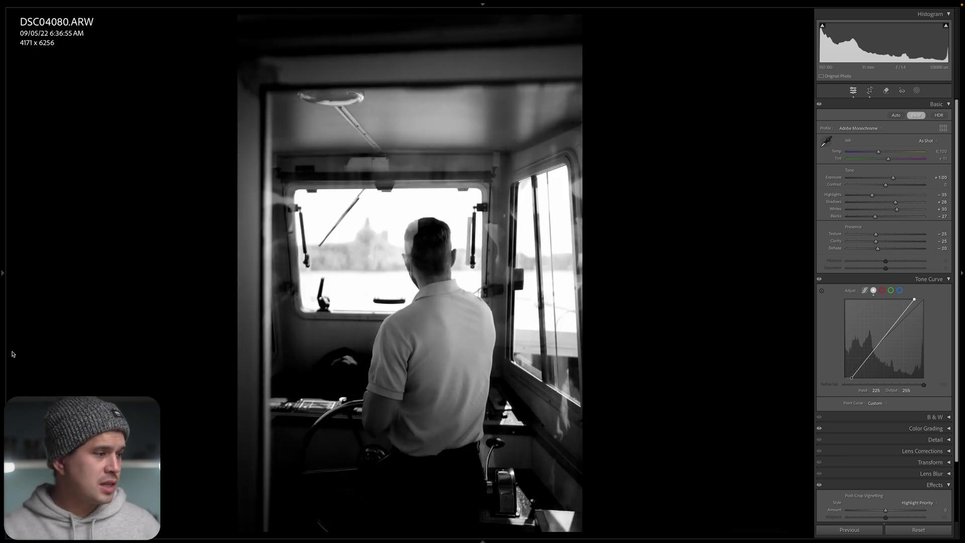
# - Update the preset TFA - Edit-Like LomographyEarlGrey with the photo's current settings
pyautogui.moveTo(1, 355)
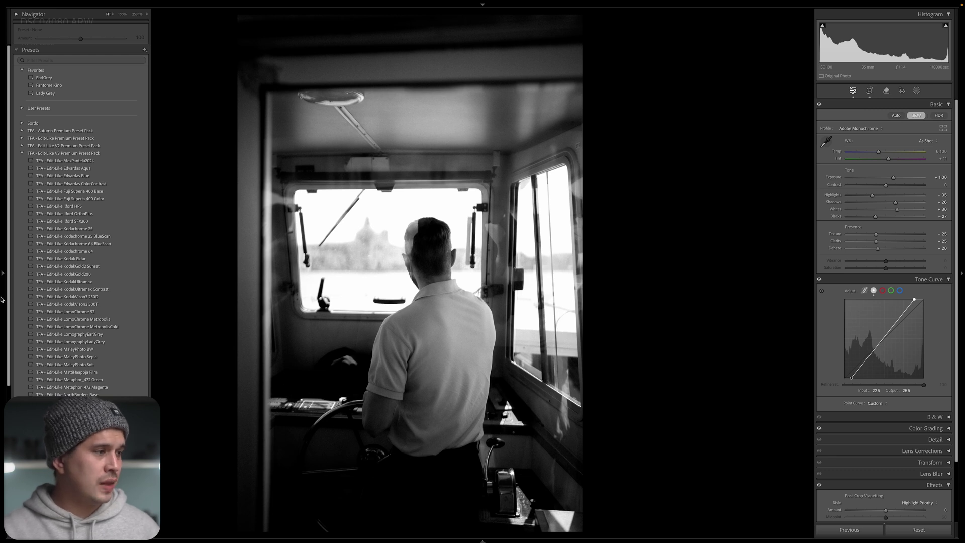
pyautogui.rightClick(97, 338)
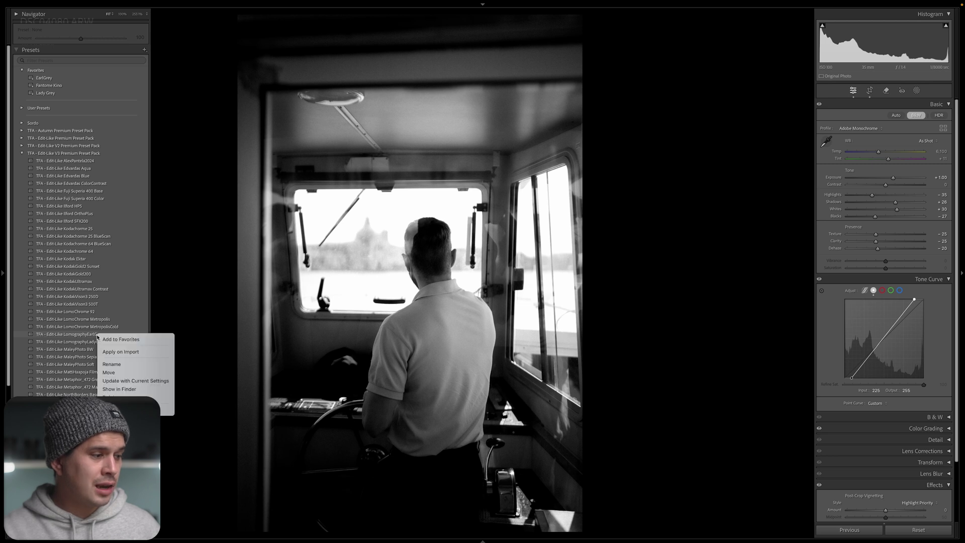
pyautogui.click(154, 382)
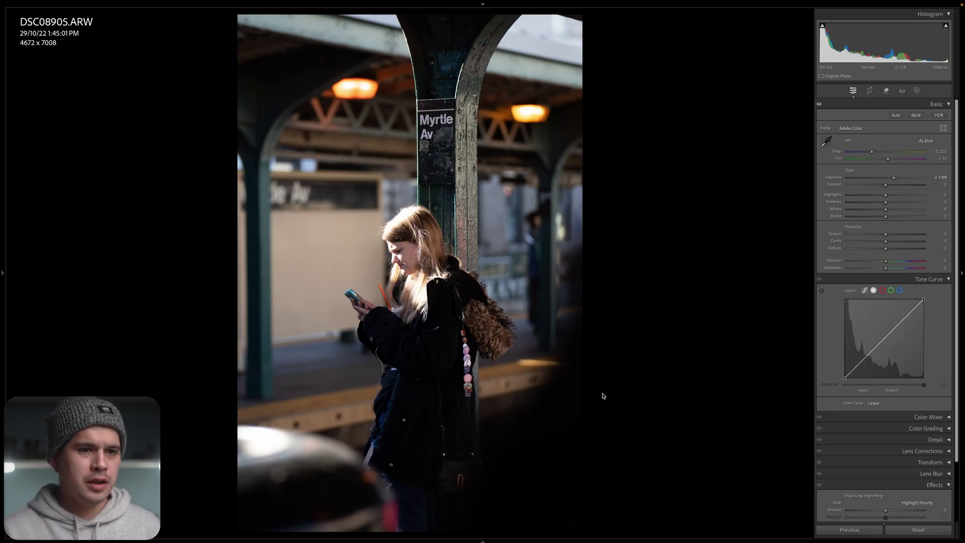
# - Convert the Myrtle Av platform photo to black and white, and copy the After settings to Before for a side-by-side comparison
pyautogui.click(921, 118)
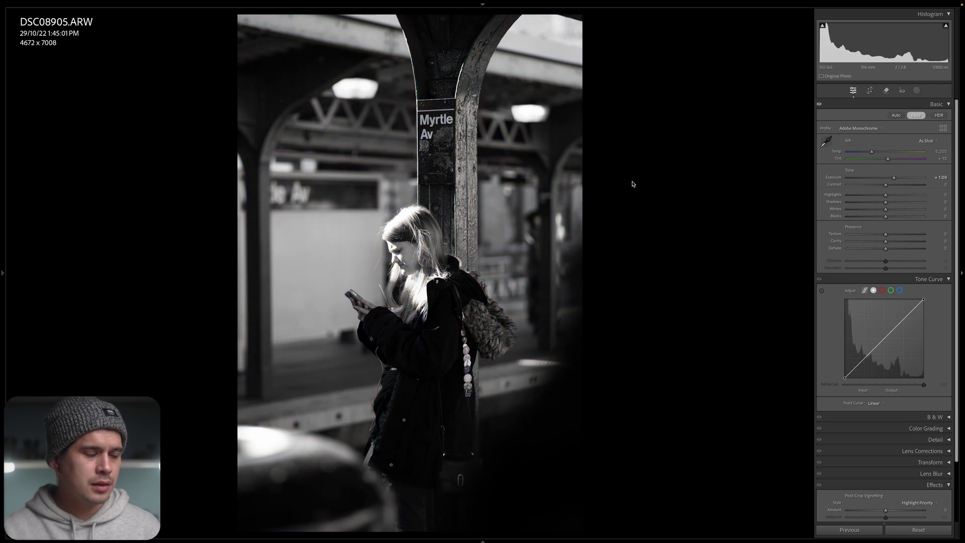
pyautogui.press('y')
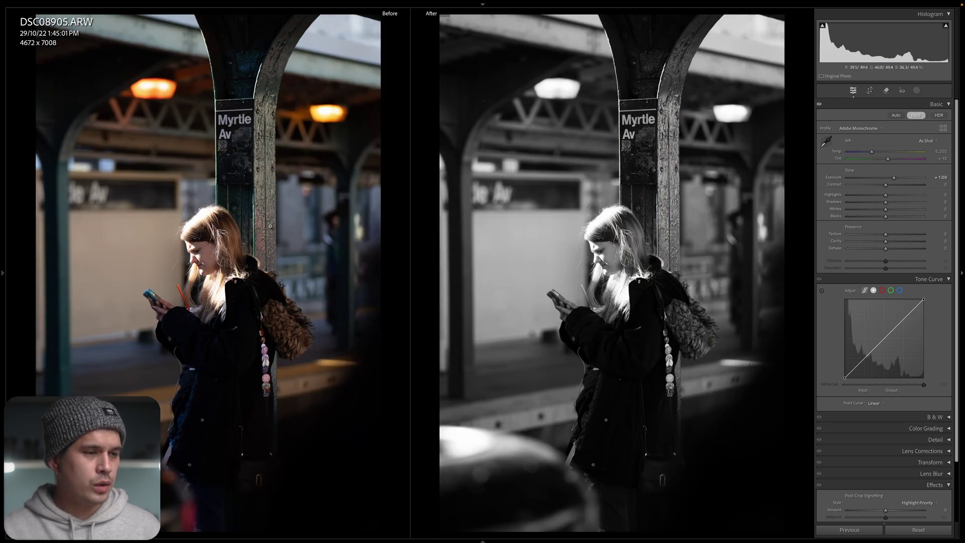
pyautogui.rightClick(592, 126)
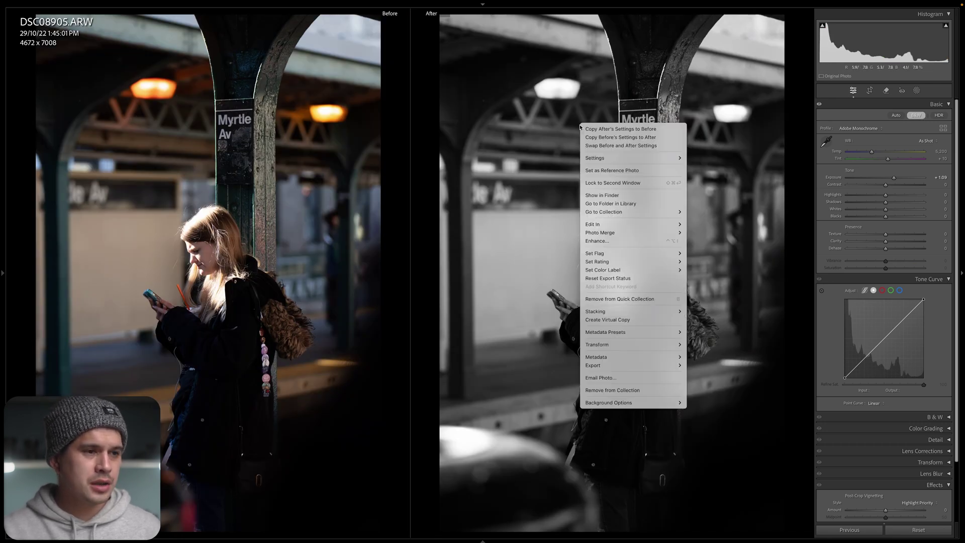
pyautogui.click(622, 129)
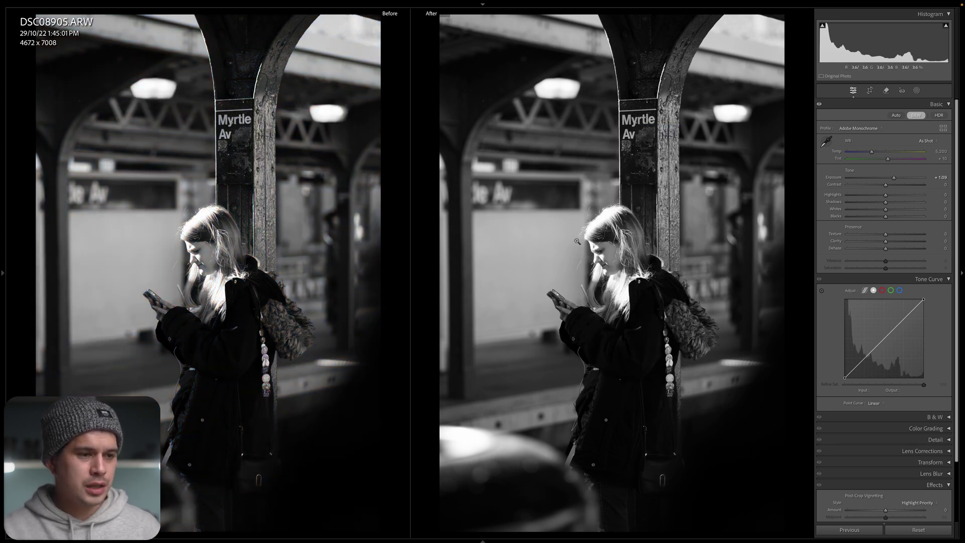
# - Apply the preset TFA - Edit-Like LomographyEarlGrey to the Myrtle Av platform photo and compare the woman's hair and face up close
pyautogui.moveTo(1, 276)
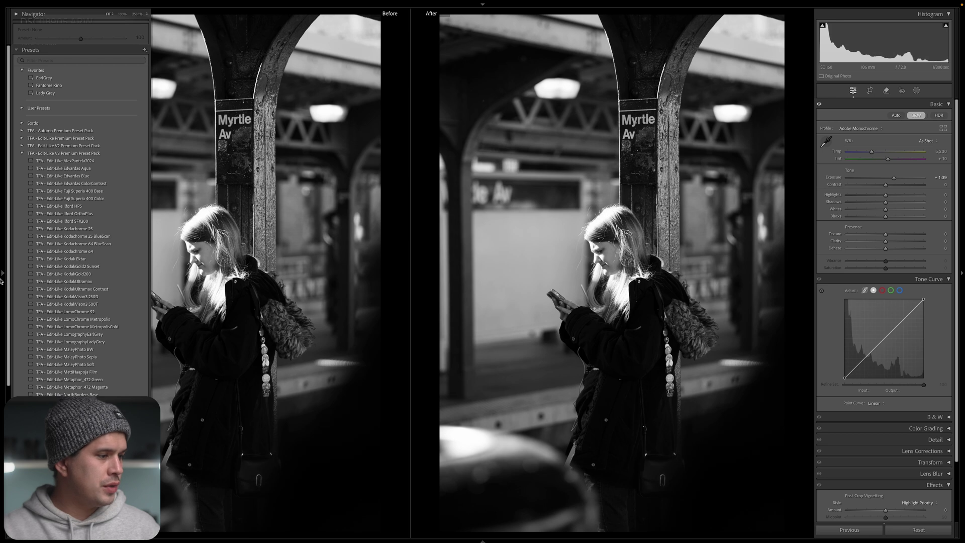
pyautogui.click(83, 335)
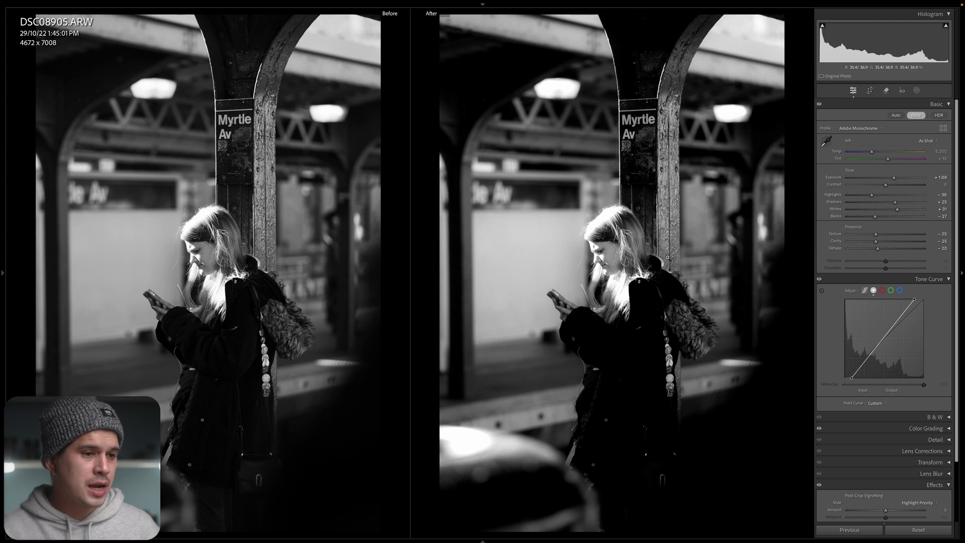
pyautogui.click(573, 194)
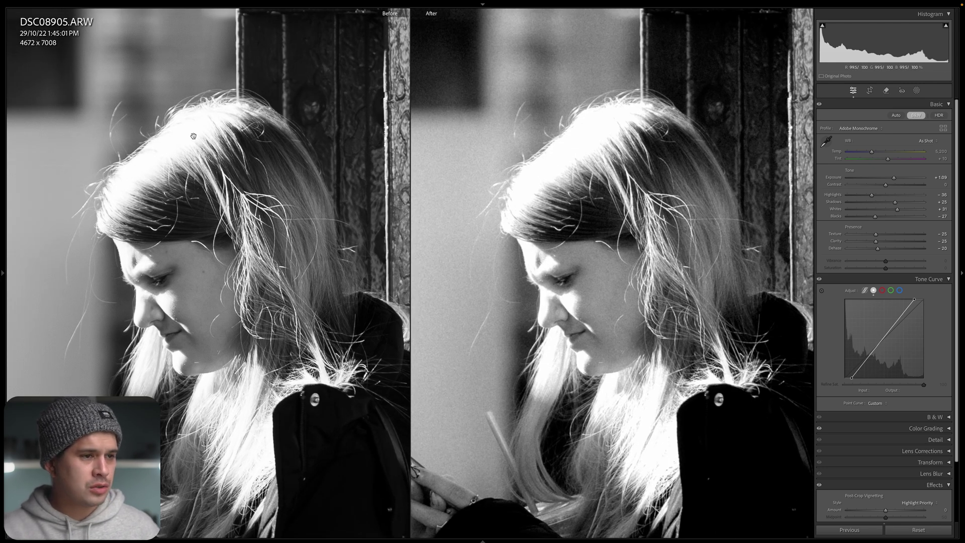
pyautogui.moveTo(655, 444); pyautogui.dragTo(644, 290)
pyautogui.hotkey('ctrl', '-')
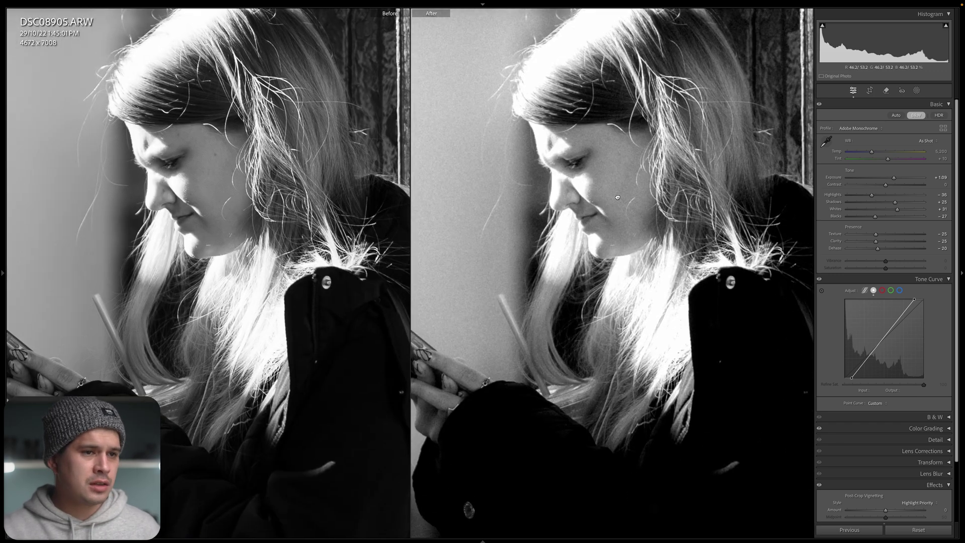
pyautogui.press('z')
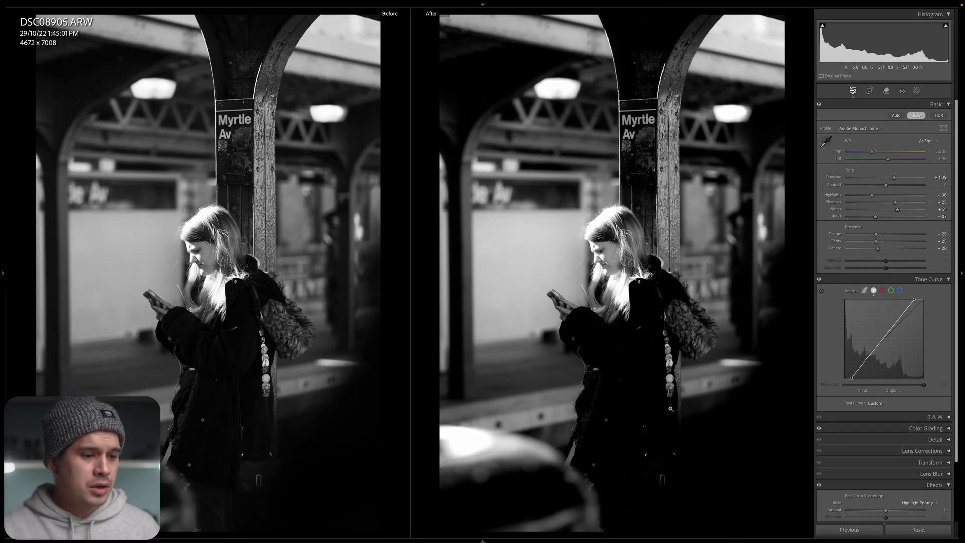
# - Compare the shadow detail in the woman's dark coat up close between Before and After
pyautogui.click(601, 382)
pyautogui.moveTo(423, 194); pyautogui.dragTo(493, 244)
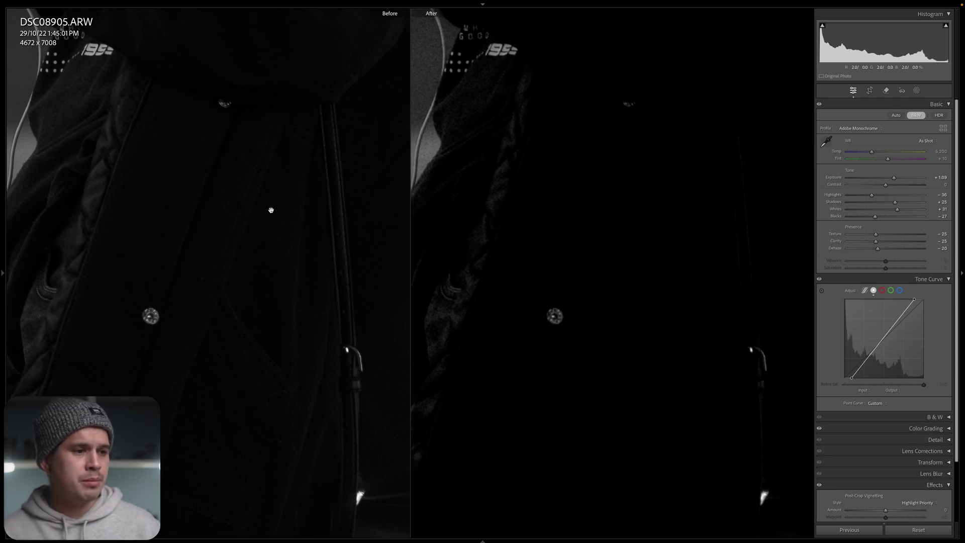
pyautogui.click(681, 252)
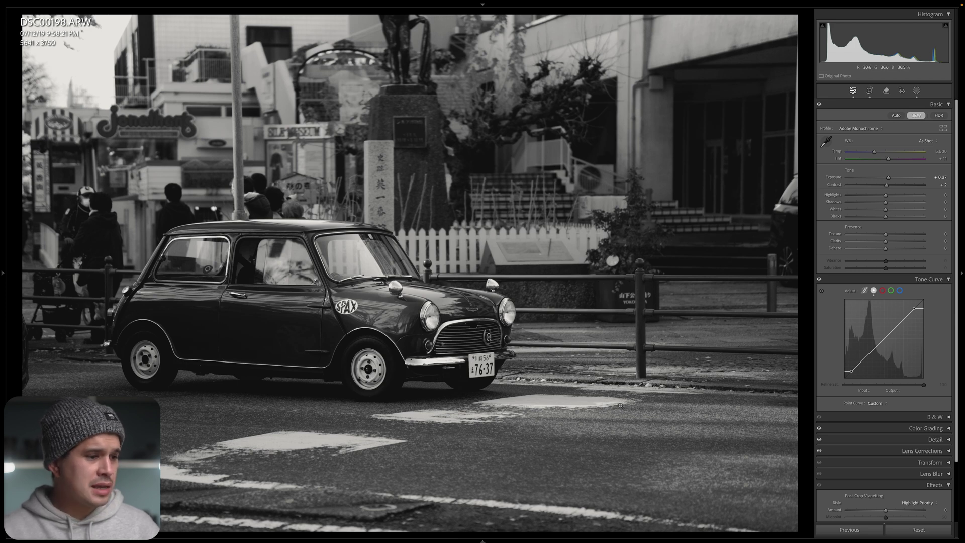
# - Apply the preset TFA - Edit-Like LomographyEarlGrey to the Mini car photo and compare its bright sky up close in the before/after view
pyautogui.moveTo(1, 355)
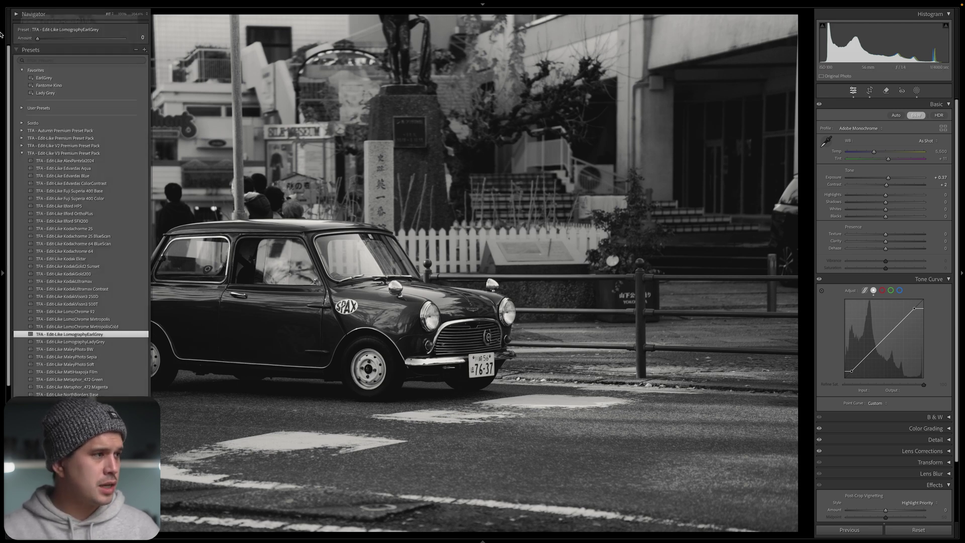
pyautogui.click(75, 333)
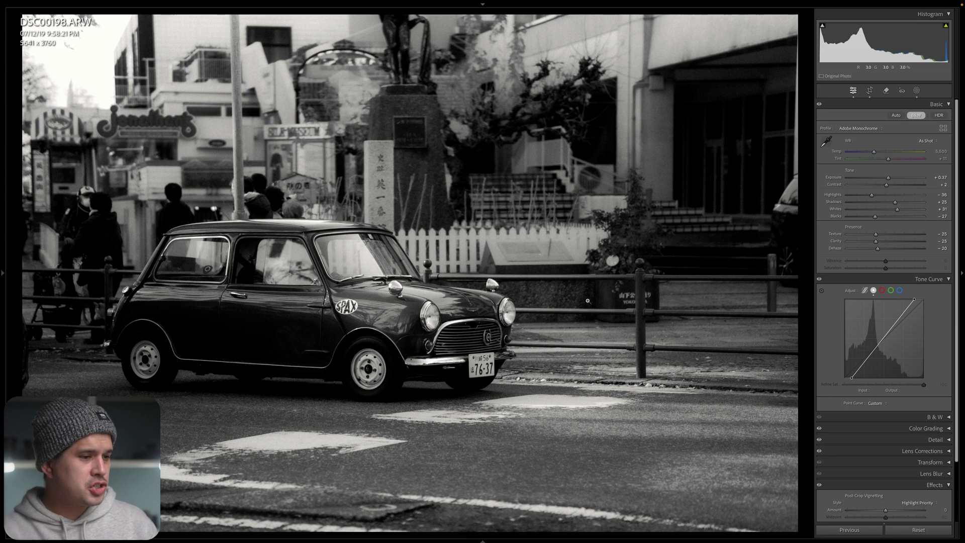
pyautogui.press('y')
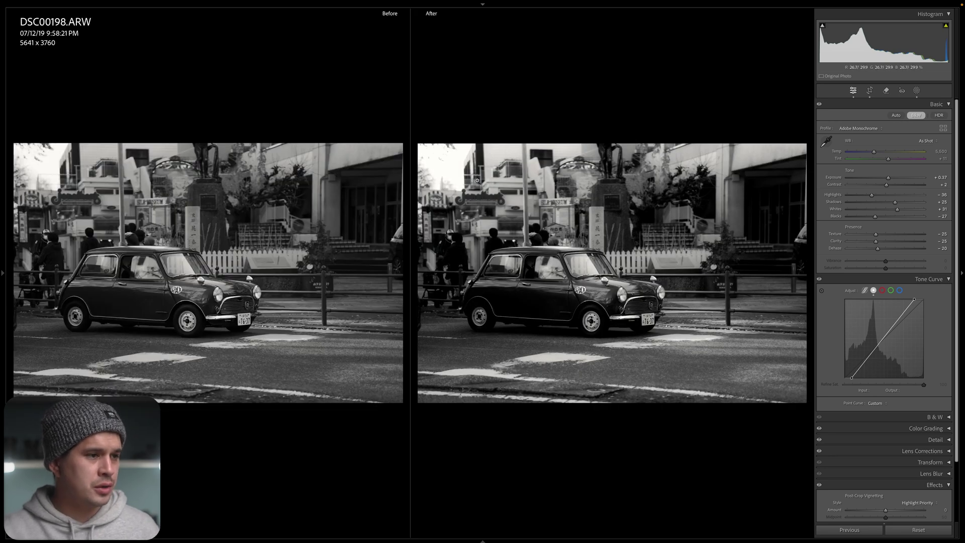
pyautogui.click(435, 157)
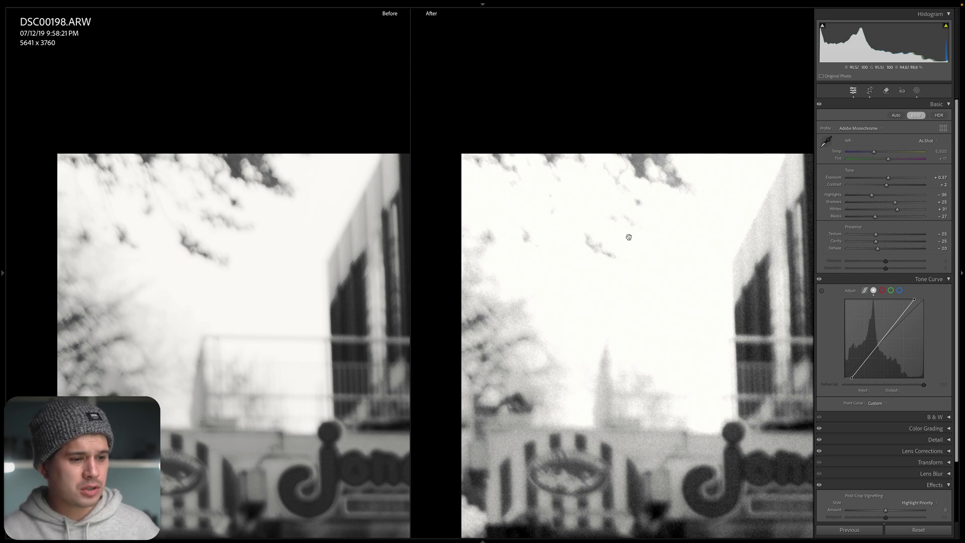
pyautogui.click(681, 292)
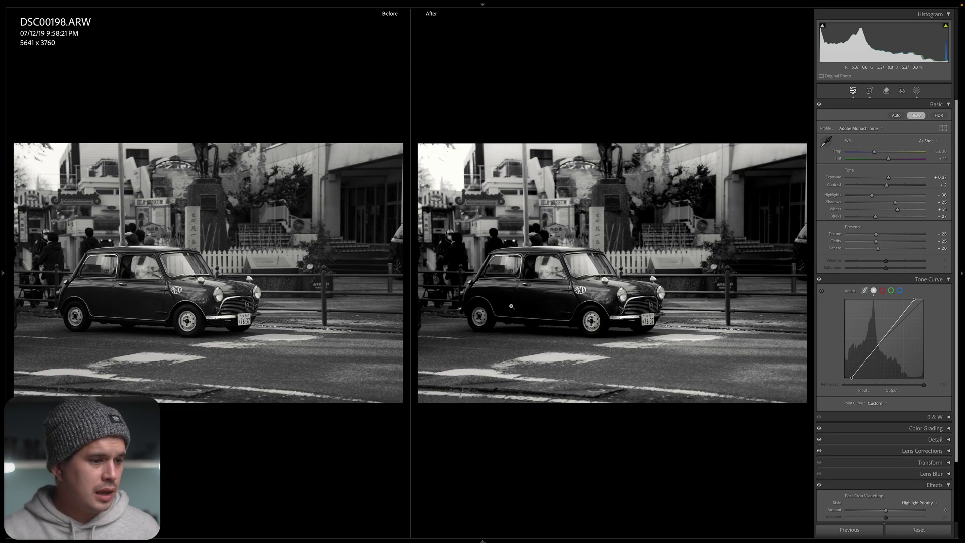
# - Examine the Mini's dark bodywork, windows and wheels up close in the before/after comparison
pyautogui.click(512, 306)
pyautogui.moveTo(557, 349); pyautogui.dragTo(524, 355)
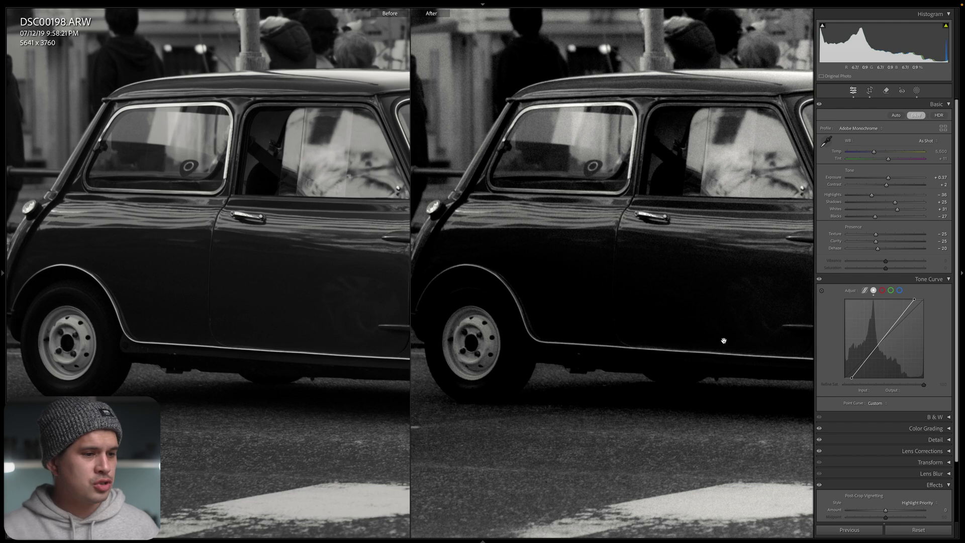
pyautogui.click(747, 346)
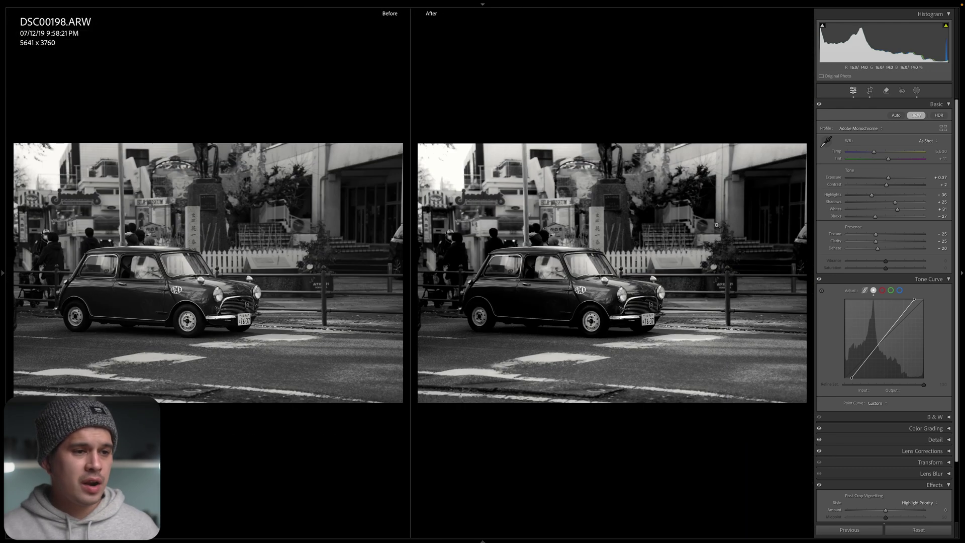
pyautogui.click(633, 287)
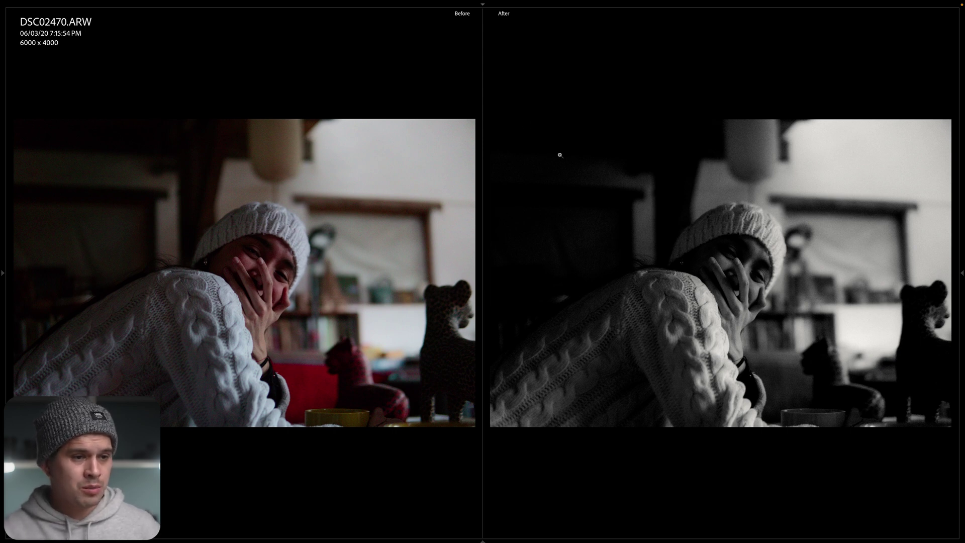
# - Compare the photo of the person in the white knitted hat and sweater up close, and leave the before/after view
pyautogui.moveTo(819, 142); pyautogui.dragTo(820, 294)
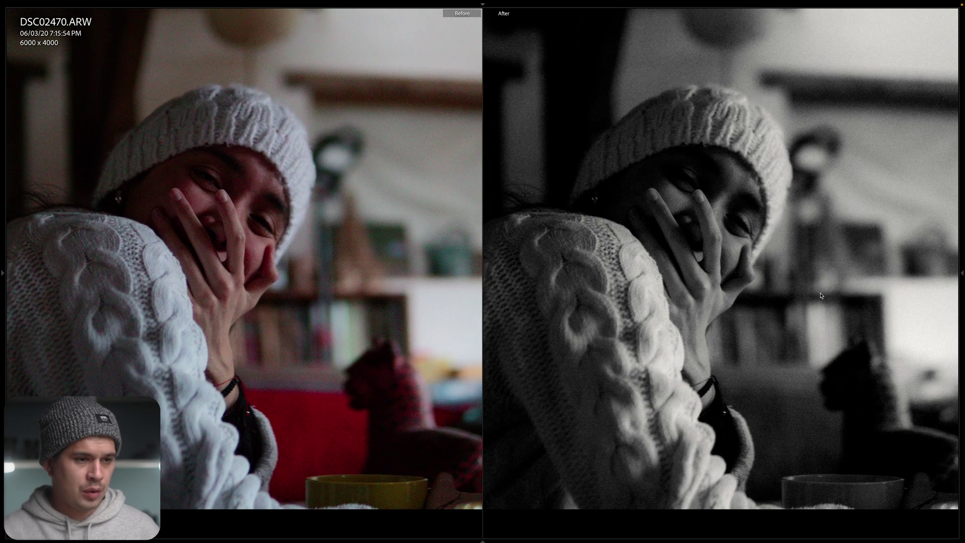
pyautogui.press('y')
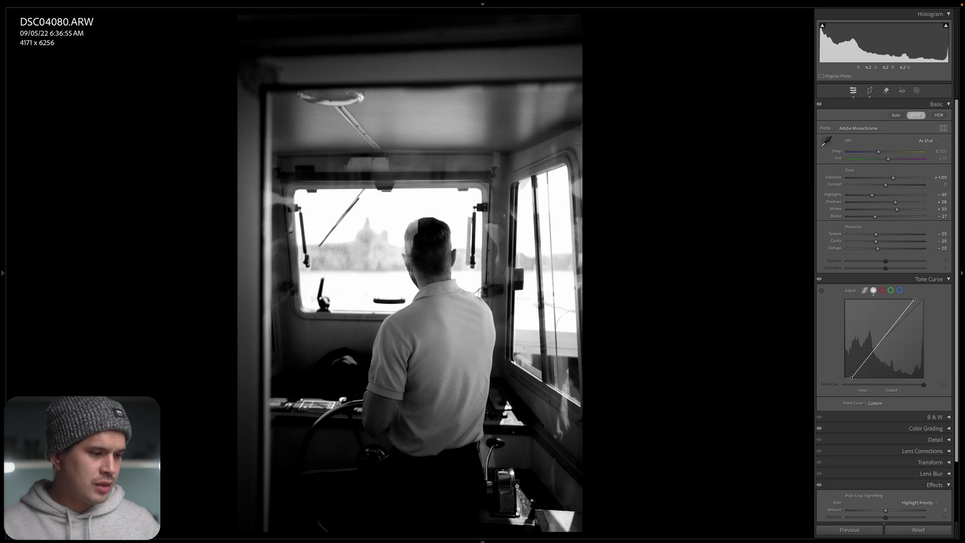
# - Inspect the man's dark trousers in the boat cabin photo, test Shadows at +100, and settle on +55
pyautogui.click(282, 334)
pyautogui.moveTo(511, 424); pyautogui.dragTo(437, 313)
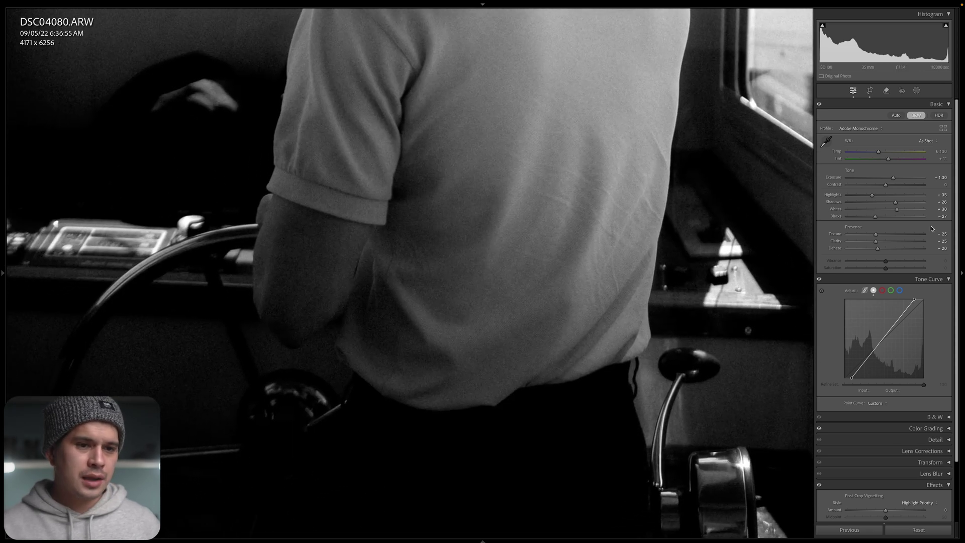
pyautogui.moveTo(895, 205); pyautogui.dragTo(957, 205)
pyautogui.click(572, 248)
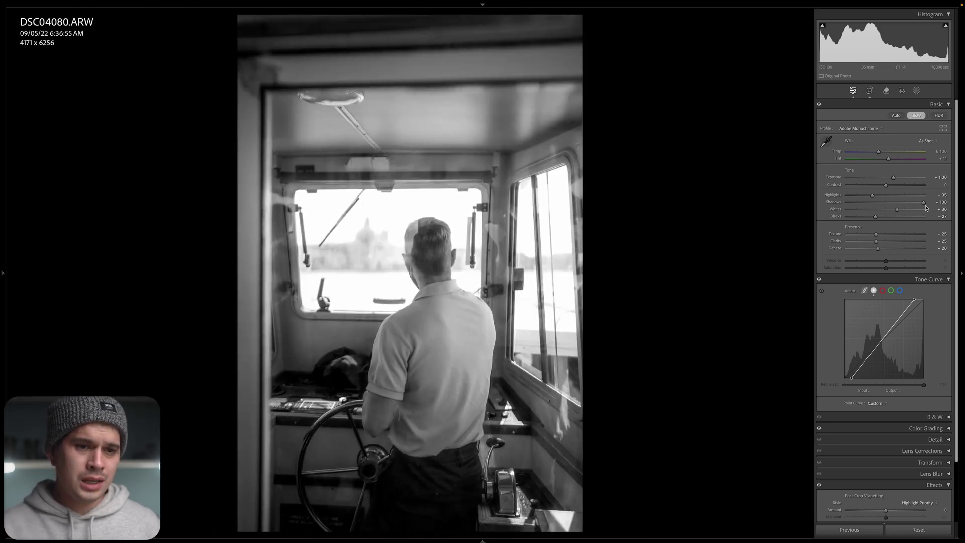
pyautogui.moveTo(924, 203); pyautogui.dragTo(907, 207)
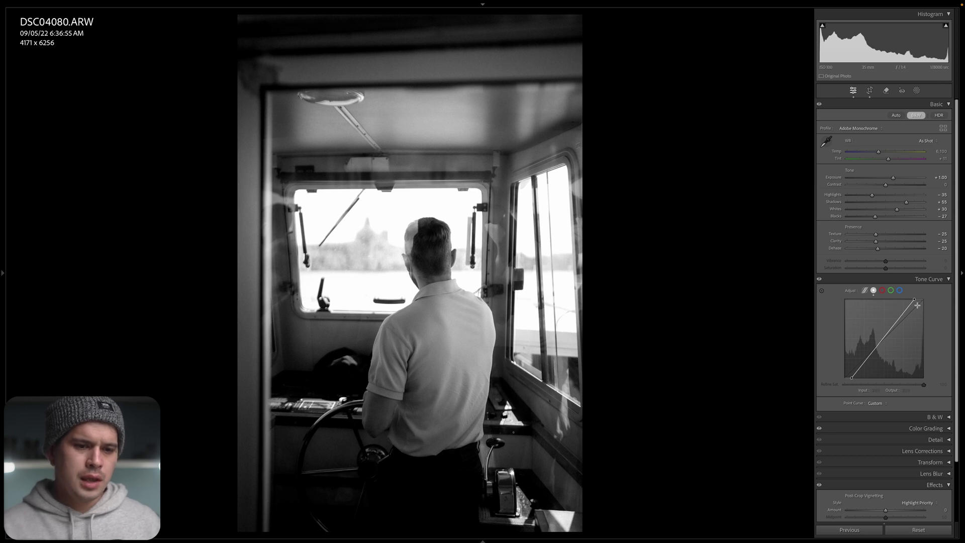
# - Move the tone curve's white point to input 250, output 255, and compare the photo with the curve off and on
pyautogui.moveTo(915, 301)
pyautogui.mouseDown()
pyautogui.moveTo(901, 301)
pyautogui.moveTo(922, 298)
pyautogui.mouseUp()
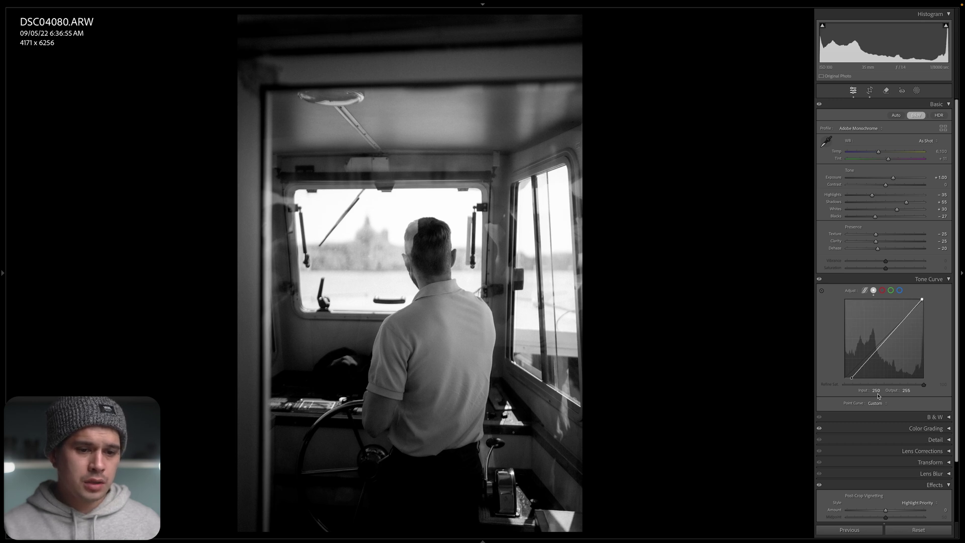
pyautogui.click(820, 279)
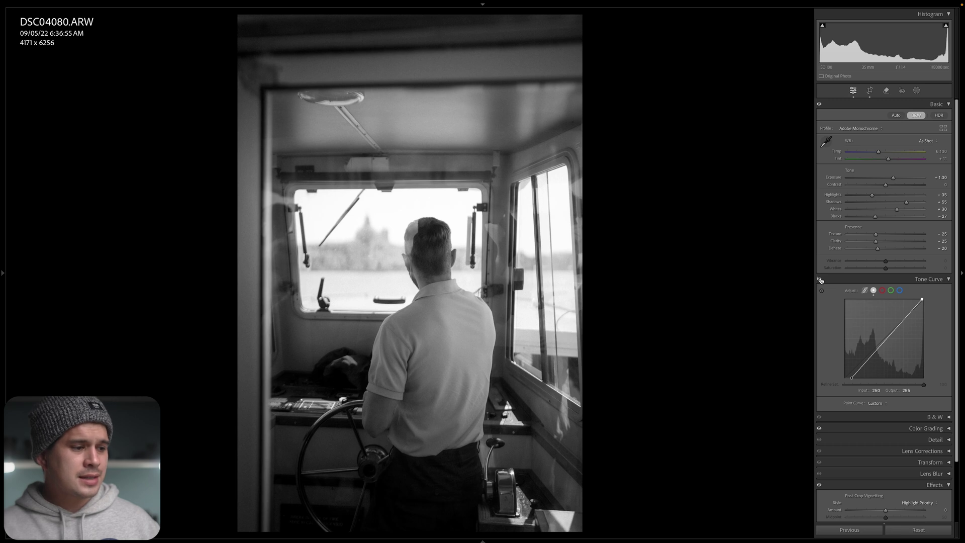
pyautogui.click(821, 280)
pyautogui.click(820, 280)
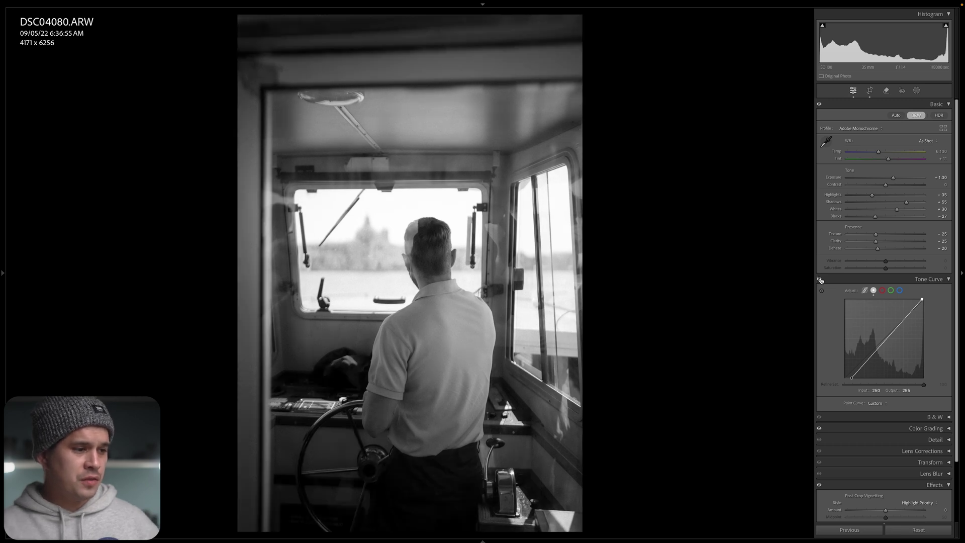
pyautogui.click(820, 280)
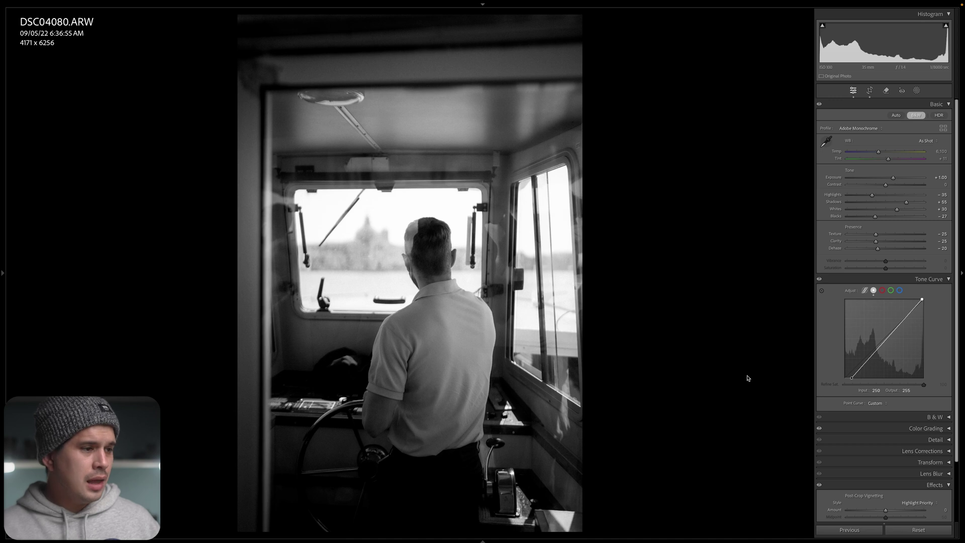
pyautogui.click(820, 280)
pyautogui.click(820, 280)
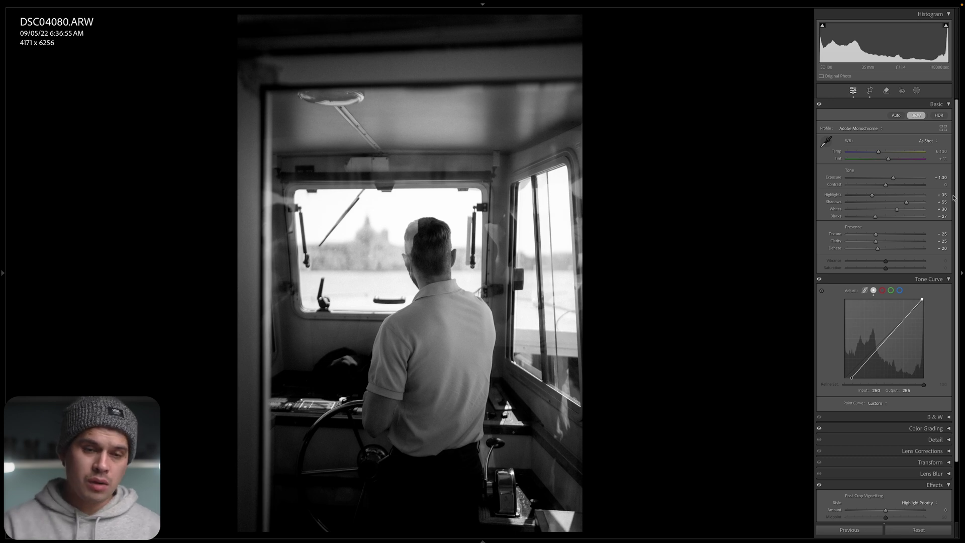
# - Raise the grain Amount to 50 and Size to about 55, and check the grain up close around the man's head
pyautogui.scroll(-3, 944, 440)
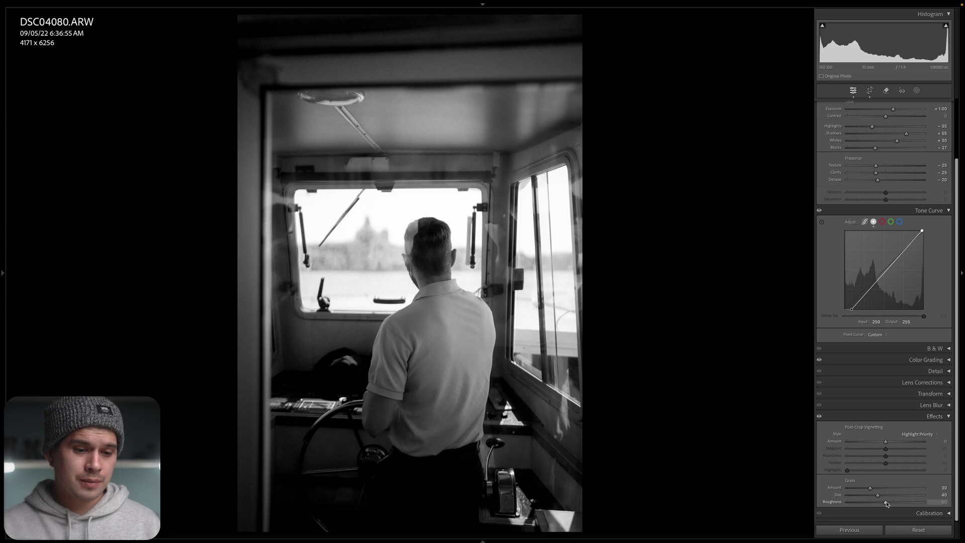
pyautogui.moveTo(872, 490); pyautogui.dragTo(886, 488)
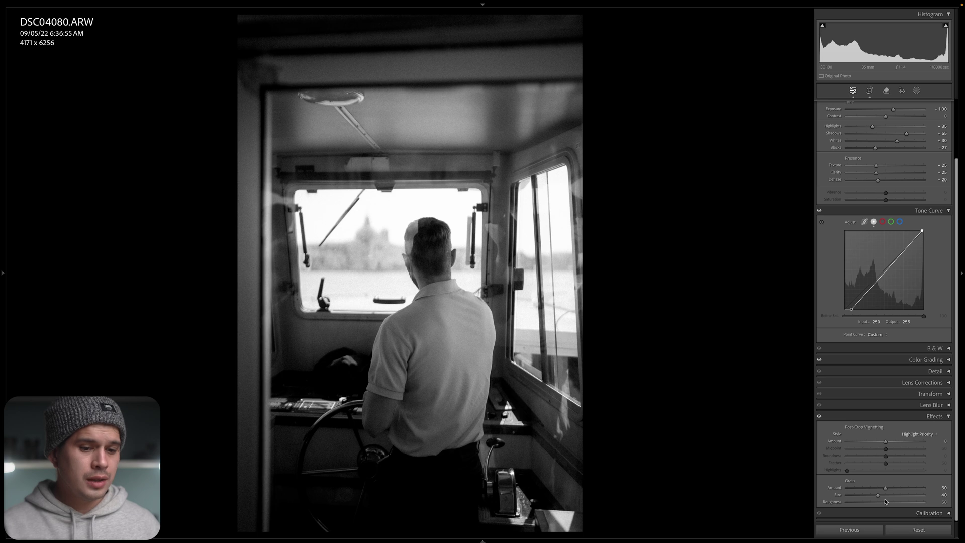
pyautogui.moveTo(884, 496); pyautogui.dragTo(890, 499)
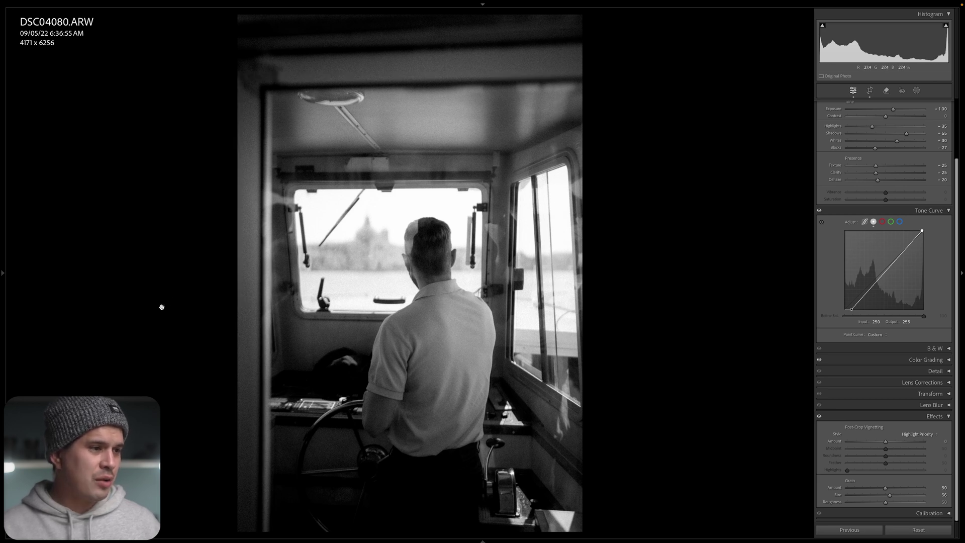
pyautogui.click(418, 244)
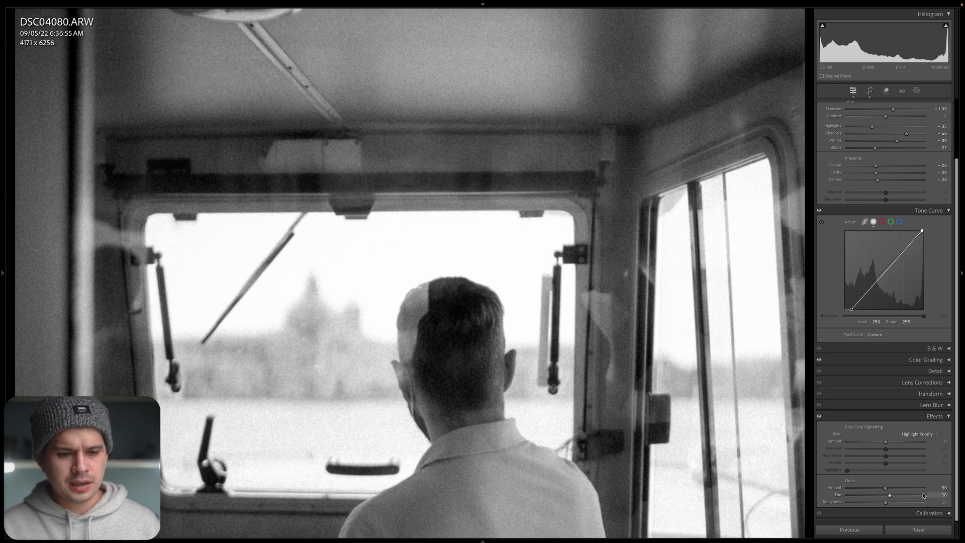
pyautogui.scroll(3, 507, 272)
pyautogui.scroll(-5, 509, 252)
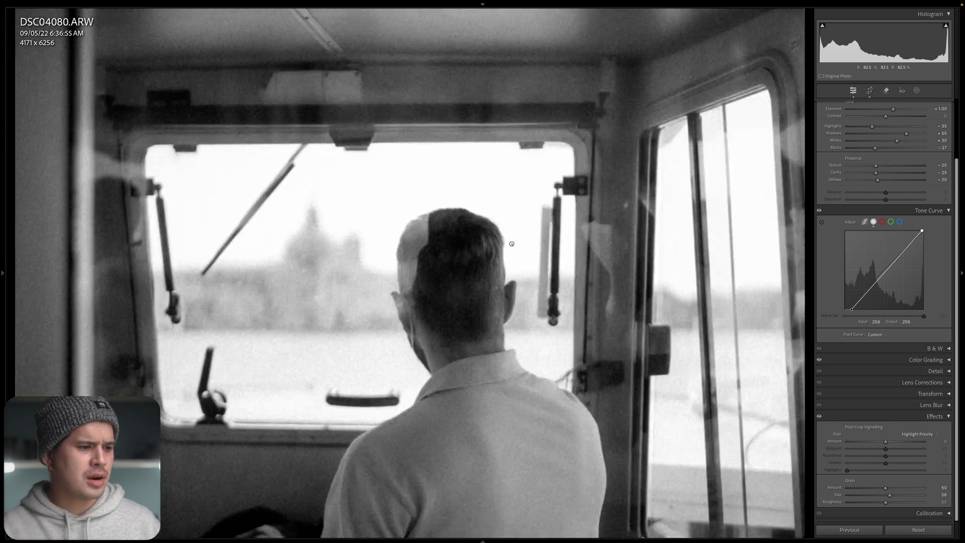
pyautogui.click(510, 235)
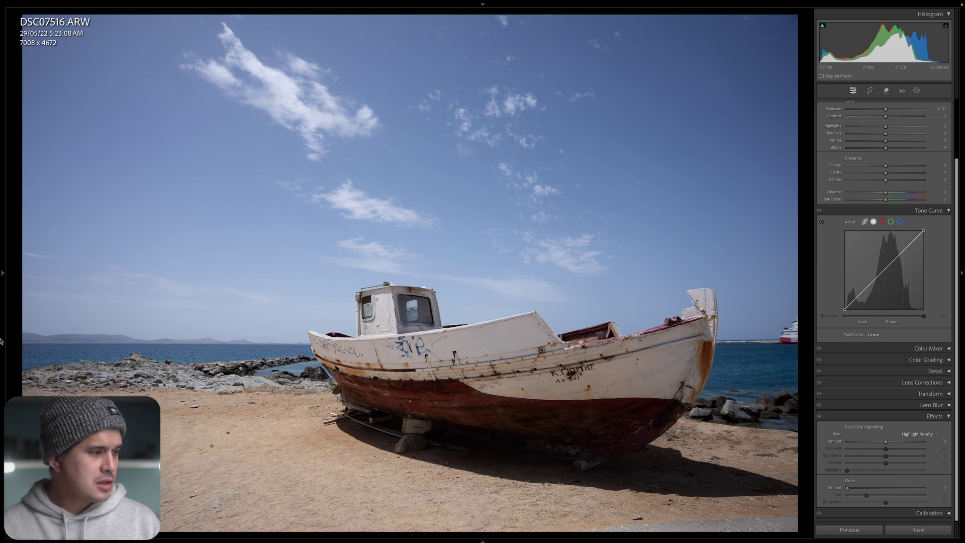
# - Apply the preset TFA - Edit-Like LomographyEarlGrey to the beached boat photo and compare the hull up close in the before/after view
pyautogui.moveTo(1, 322)
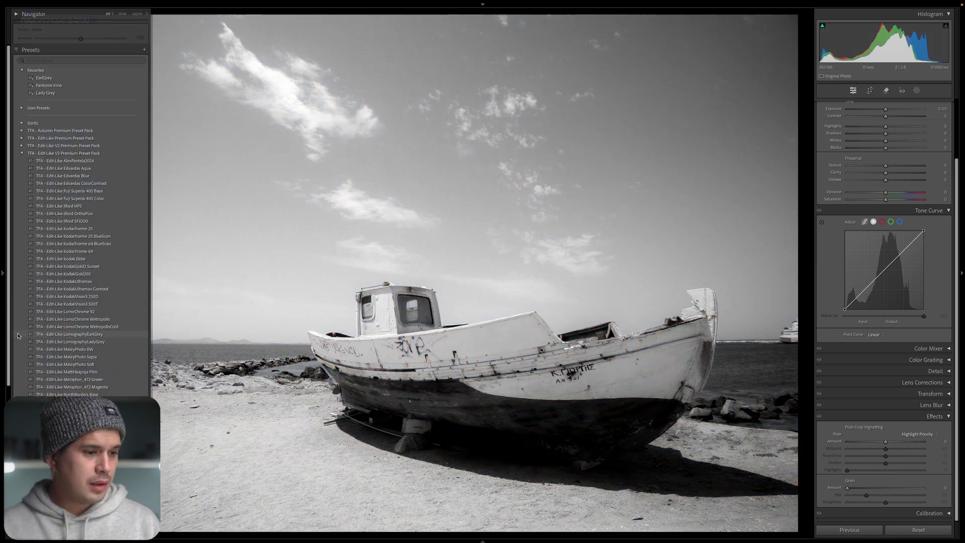
pyautogui.click(19, 334)
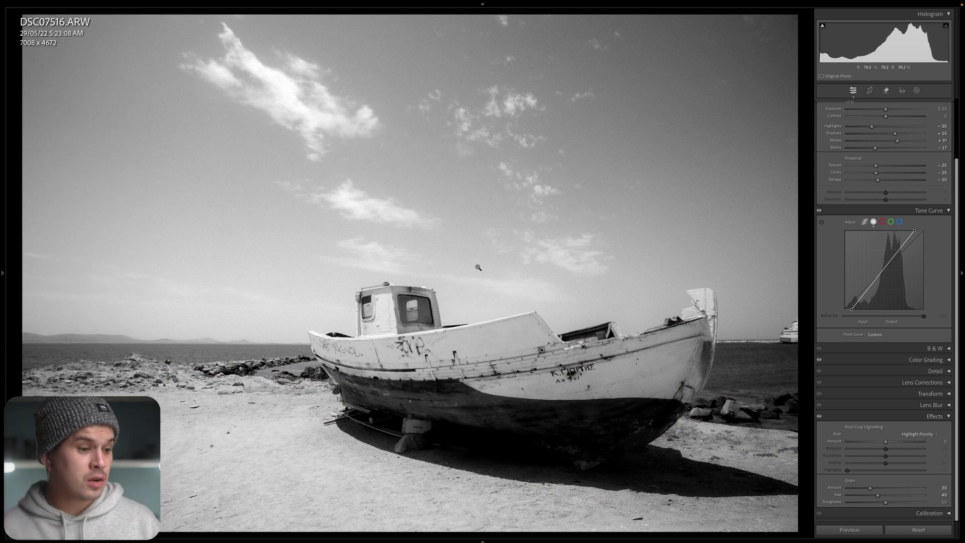
pyautogui.press('y')
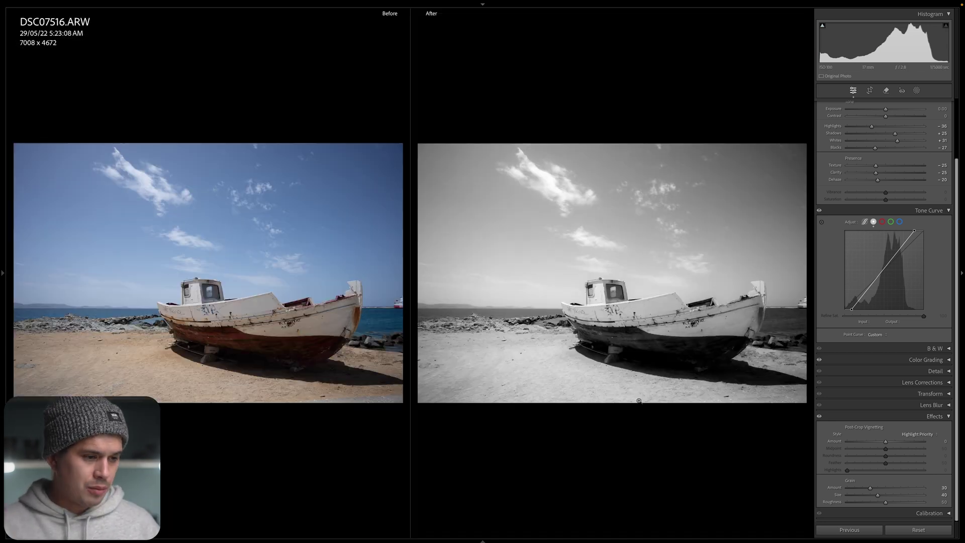
pyautogui.click(590, 294)
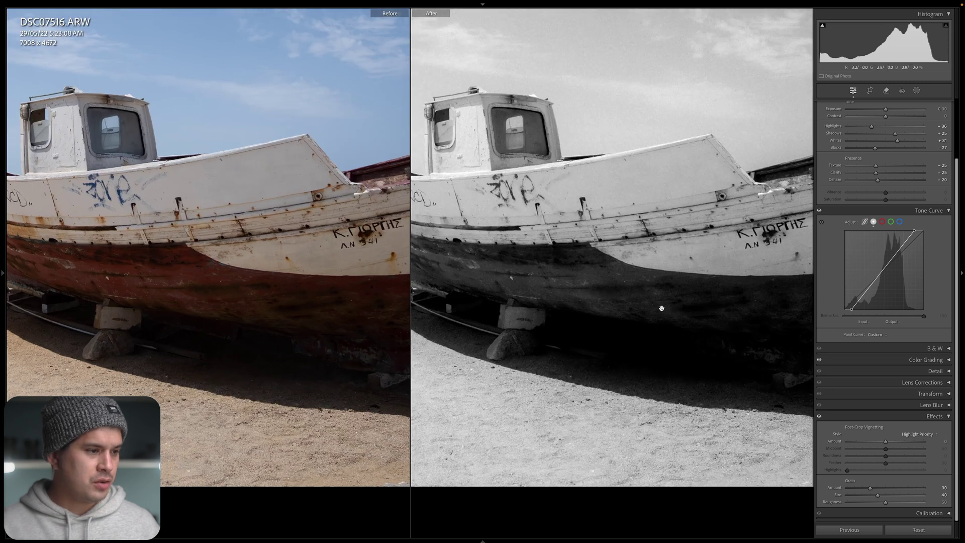
# - Finish inspecting the beached boat, leave the before/after comparison, and apply the preset TFA - Edit-Like LomographyLadyGrey to the photo
pyautogui.moveTo(662, 309); pyautogui.dragTo(567, 370)
pyautogui.click(575, 351)
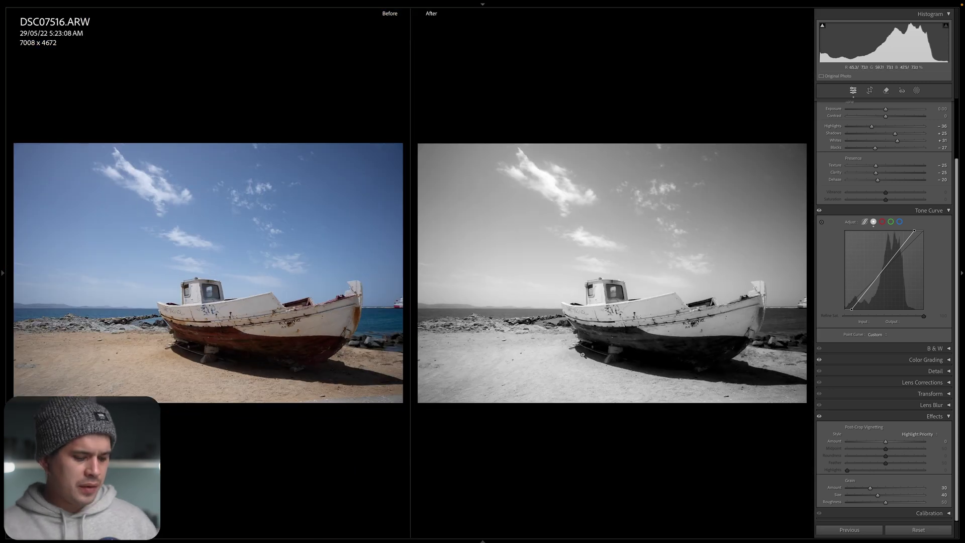
pyautogui.press('y')
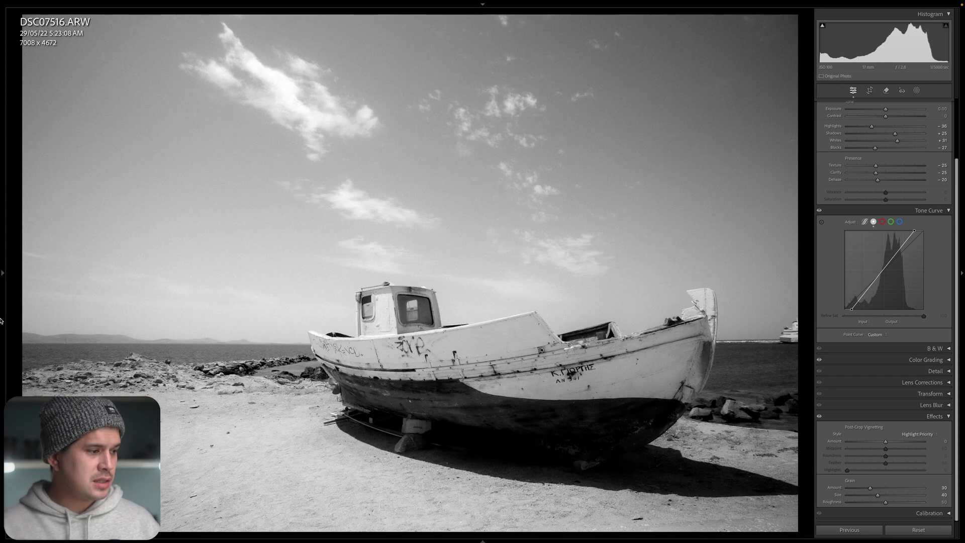
pyautogui.moveTo(1, 320)
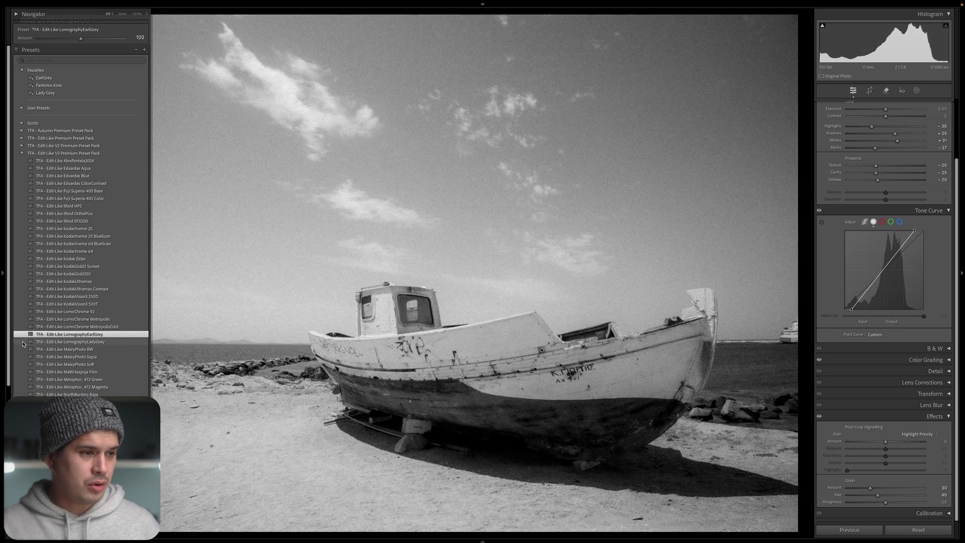
pyautogui.click(23, 342)
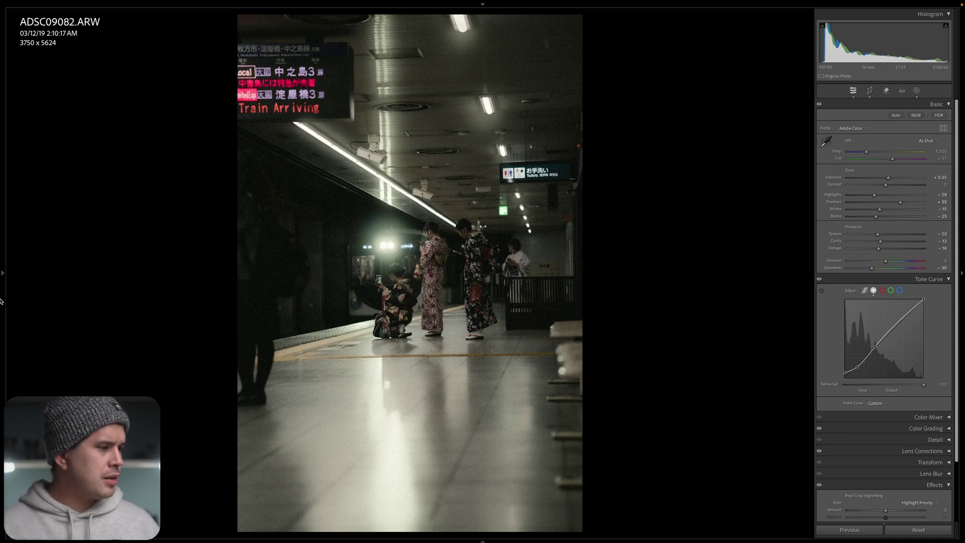
# - Try the preset TFA - Edit-Like LomographyEarlGrey on the train platform photo and compare its dark areas in the before/after view
pyautogui.moveTo(1, 301)
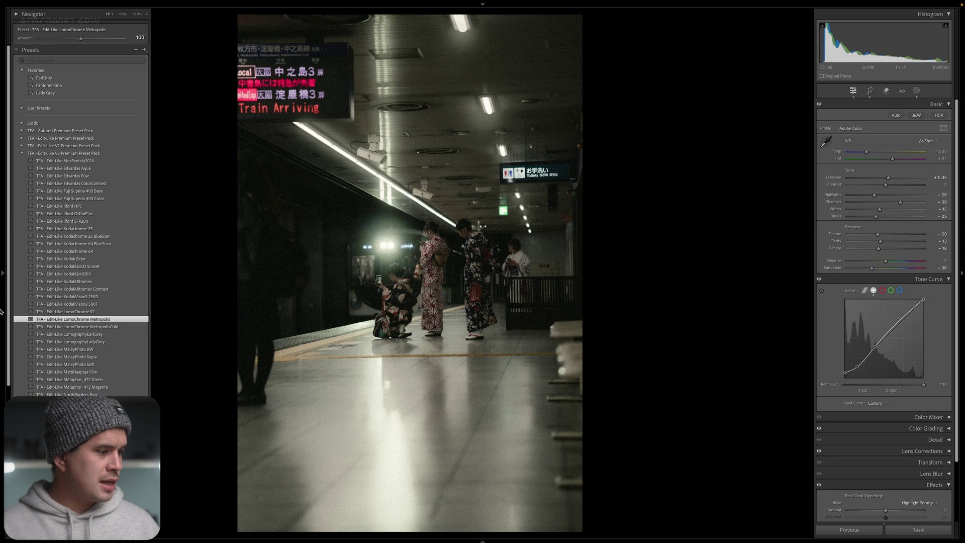
pyautogui.click(49, 335)
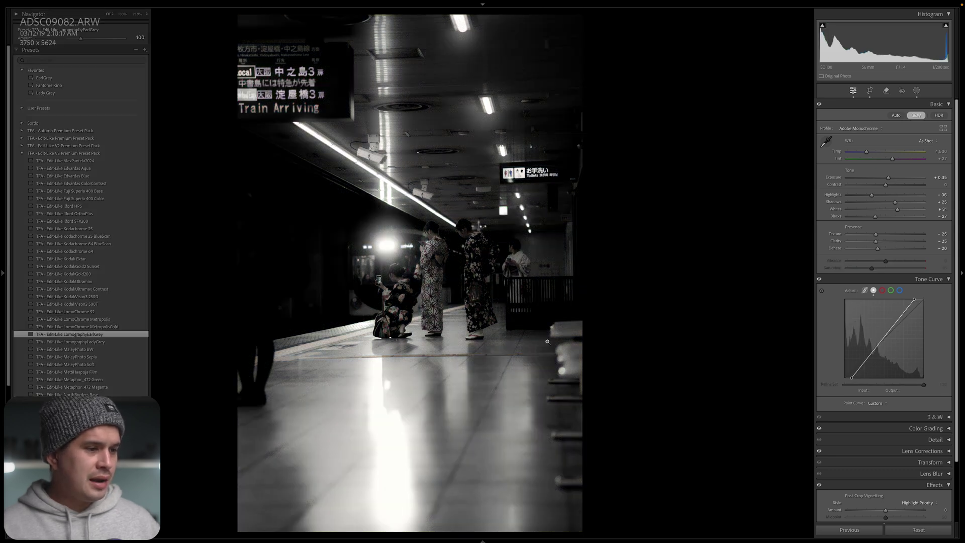
pyautogui.press('y')
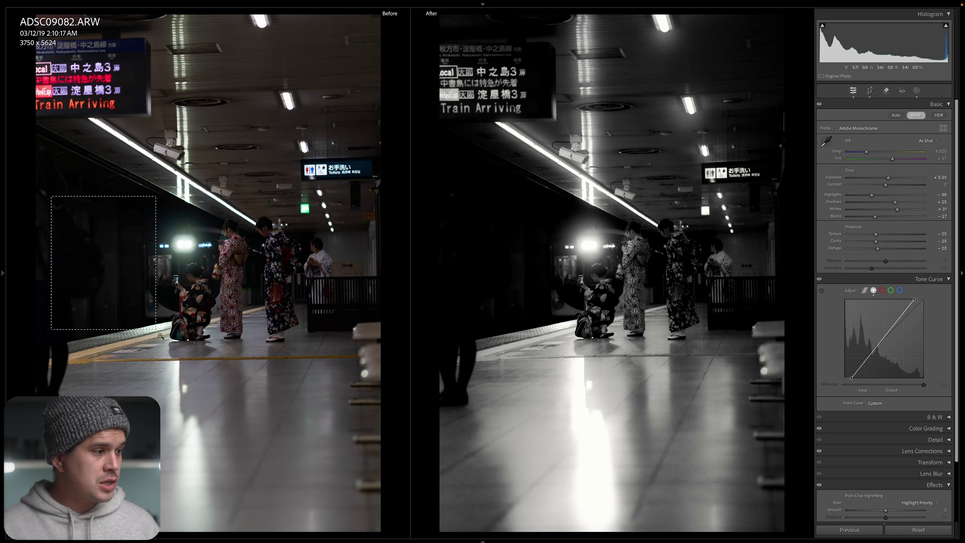
pyautogui.click(116, 287)
pyautogui.click(597, 309)
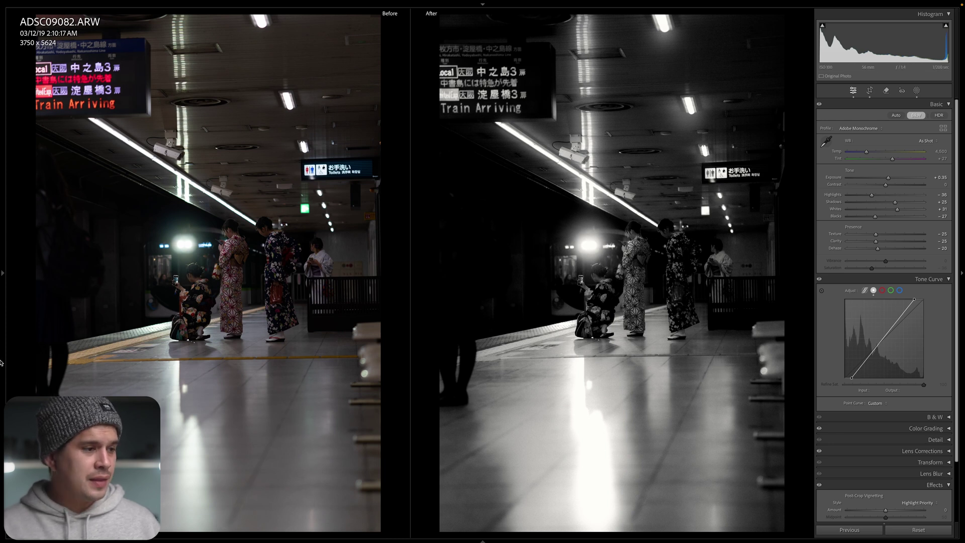
# - Apply the preset TFA - Edit-Like LomographyLadyGrey to the train platform photo and return to the single-image view
pyautogui.moveTo(2, 372)
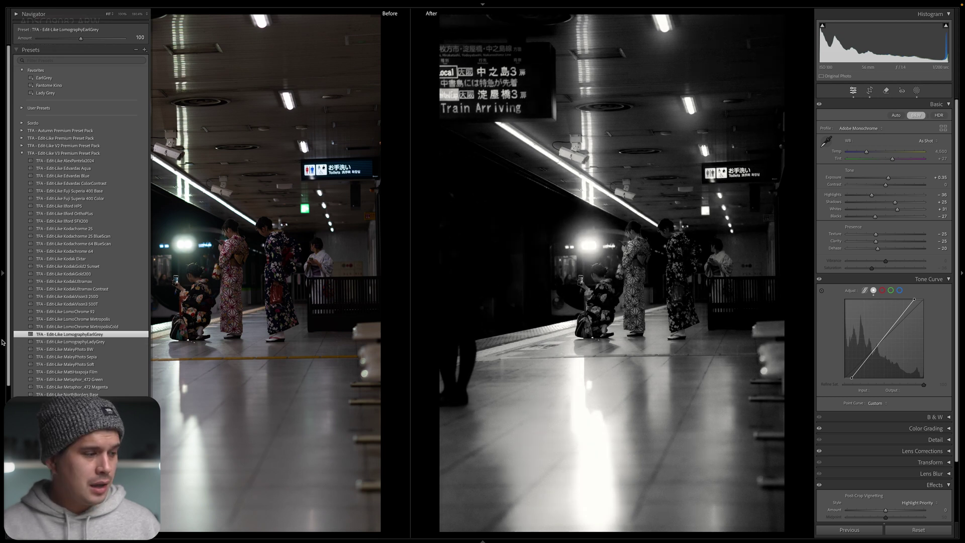
pyautogui.click(20, 342)
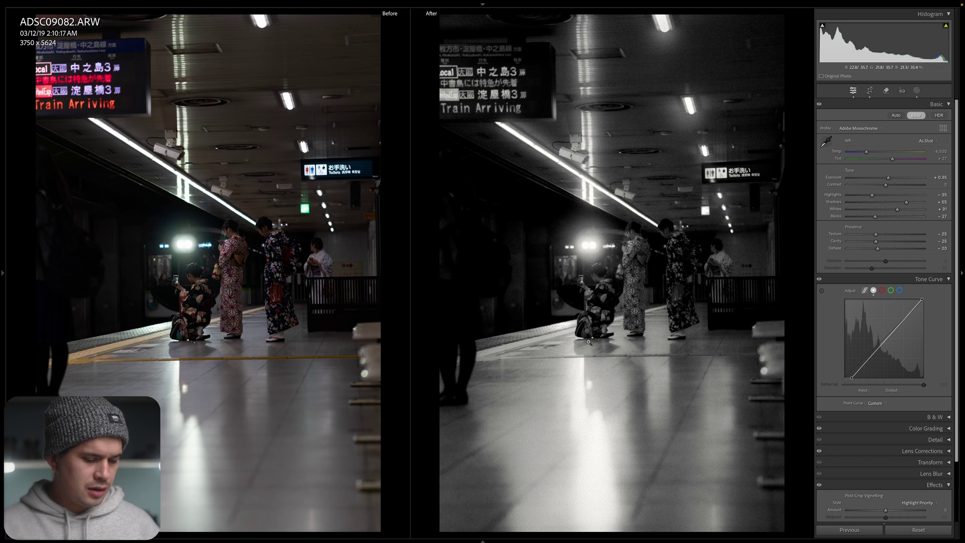
pyautogui.press('y')
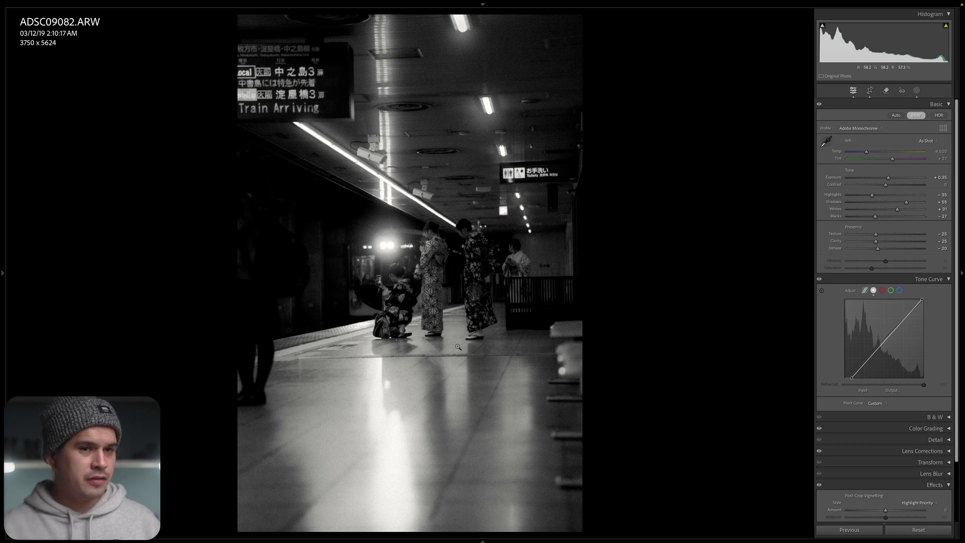
# - Open the masks of the train platform photo and switch Máscara 1 and Mask 1 off and on to check their effects
pyautogui.click(916, 91)
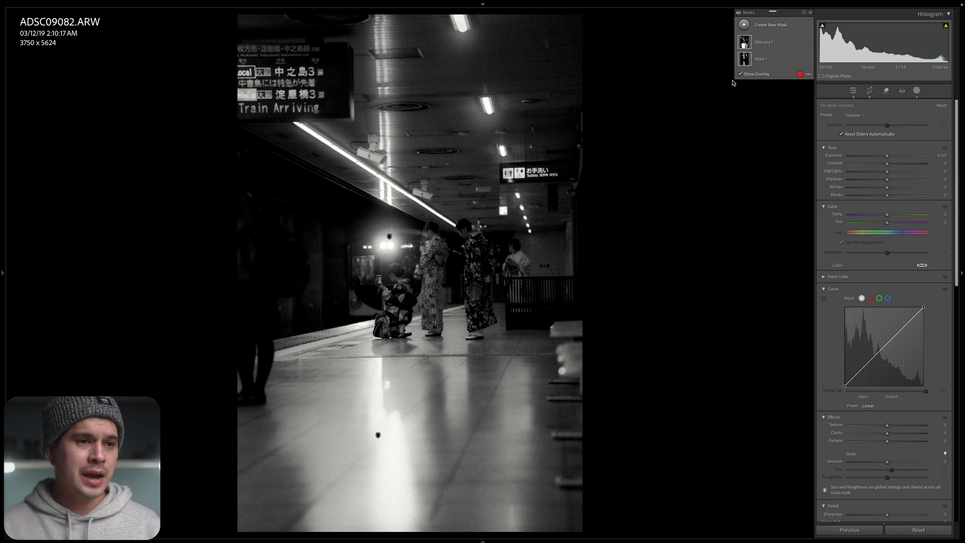
pyautogui.moveTo(802, 44)
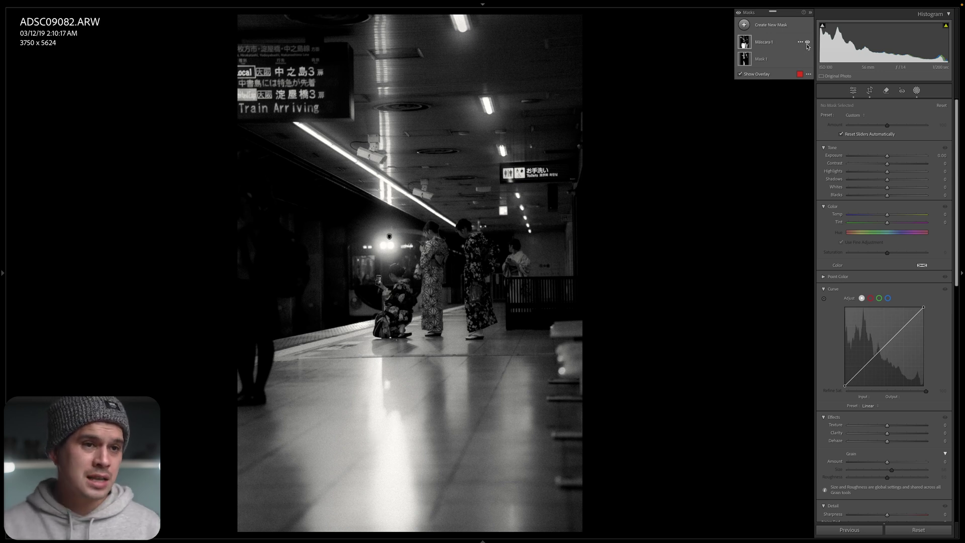
pyautogui.click(807, 43)
pyautogui.click(808, 59)
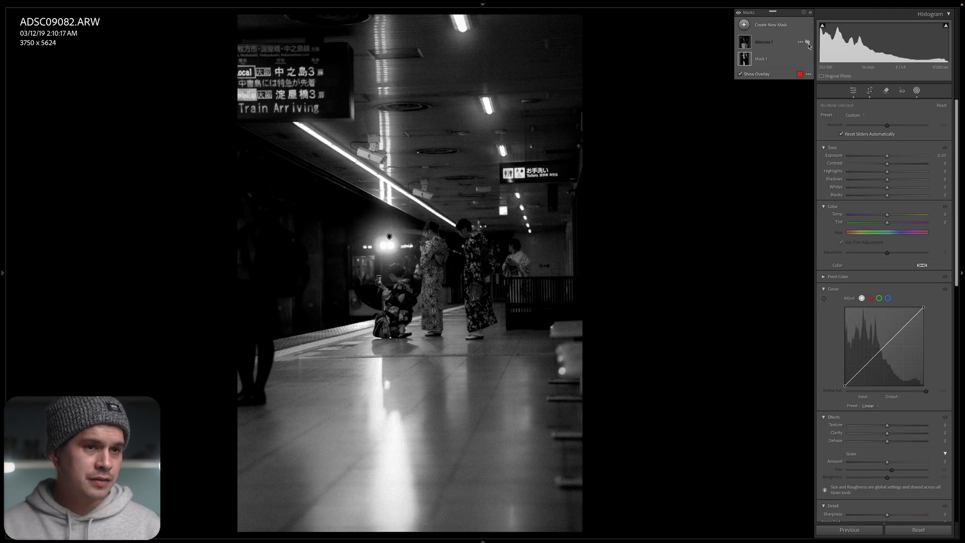
# - Switch all masks off and on together several times, and compare the platform photo before and after the whole edit
pyautogui.click(740, 15)
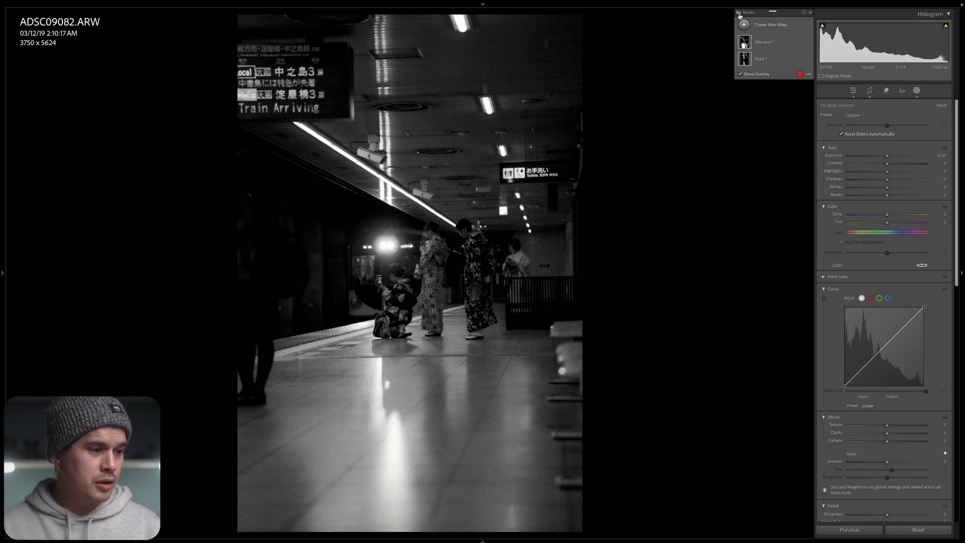
pyautogui.click(740, 15)
pyautogui.click(739, 15)
pyautogui.click(740, 15)
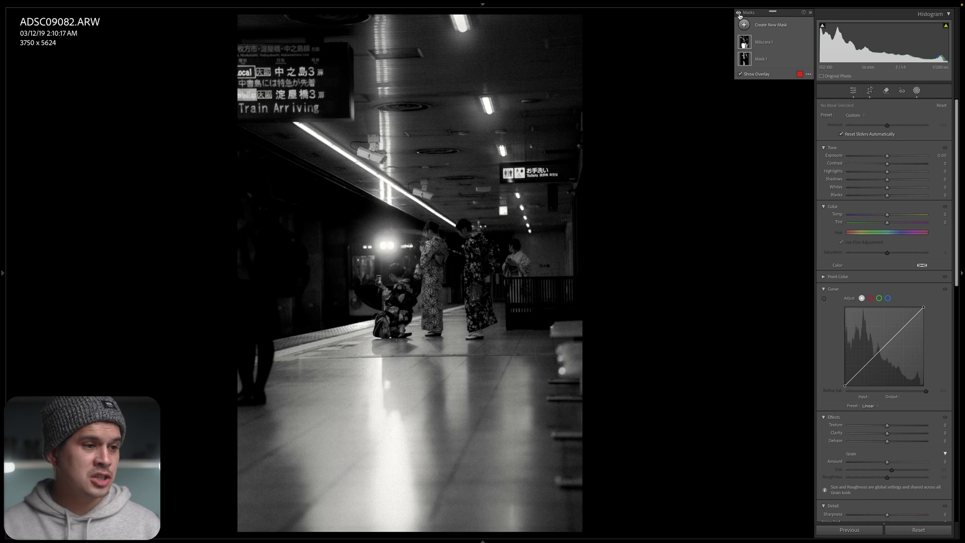
pyautogui.click(740, 15)
pyautogui.click(740, 15)
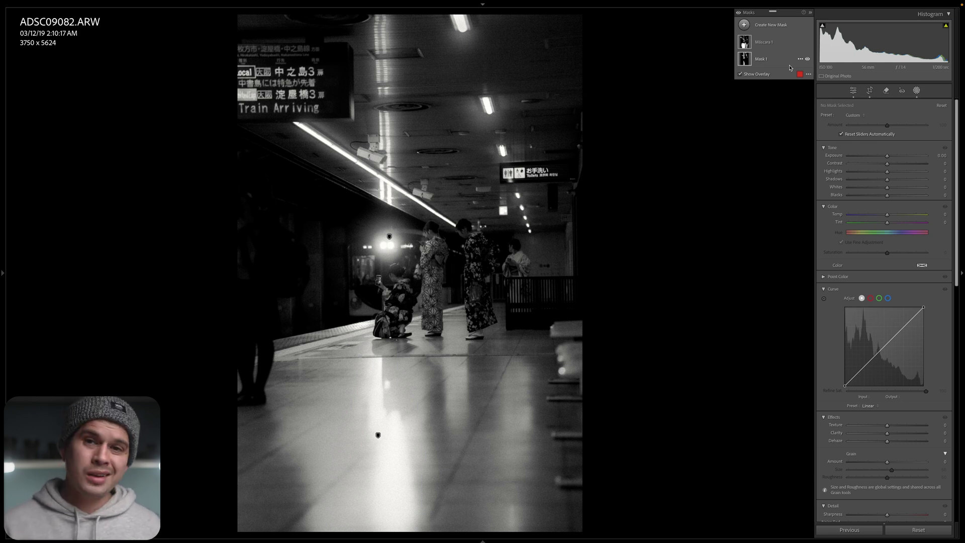
pyautogui.press('y')
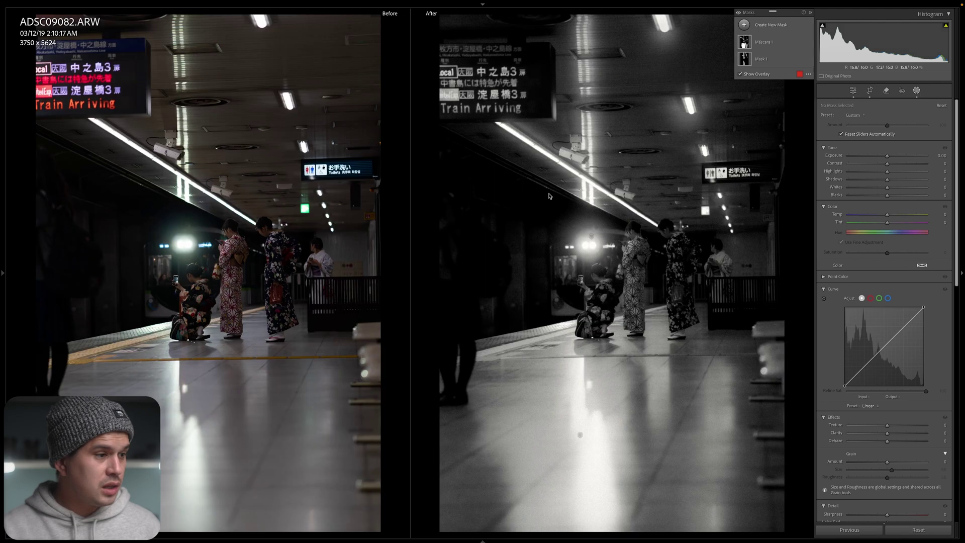
pyautogui.press('y')
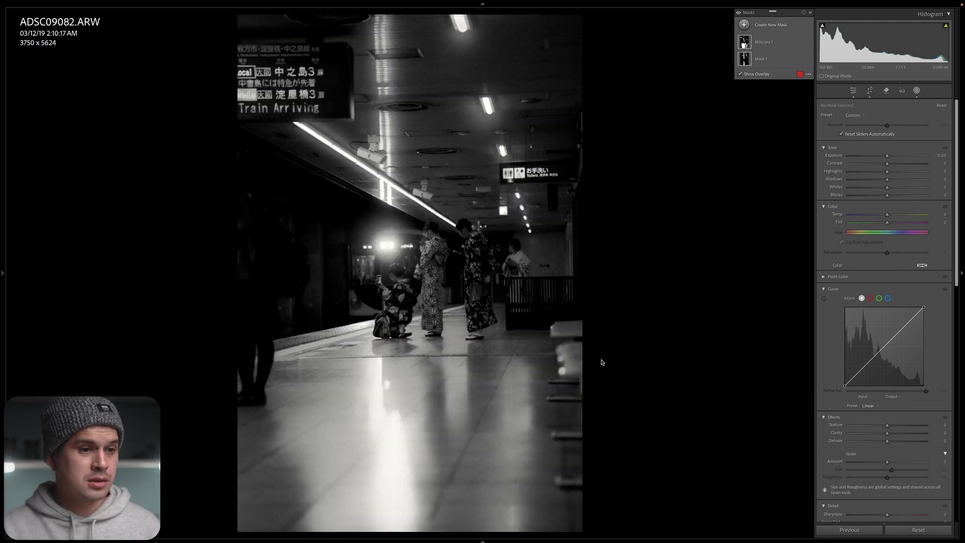